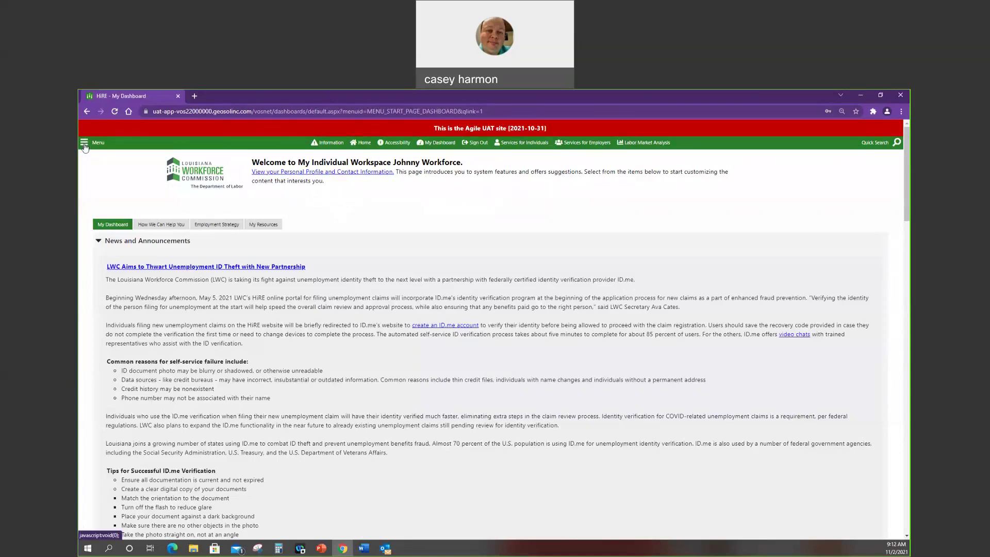
# Open the Work Interest Analyzer through Career Services, Career Explorer and Match Your Work Interests
pyautogui.click(84, 143)
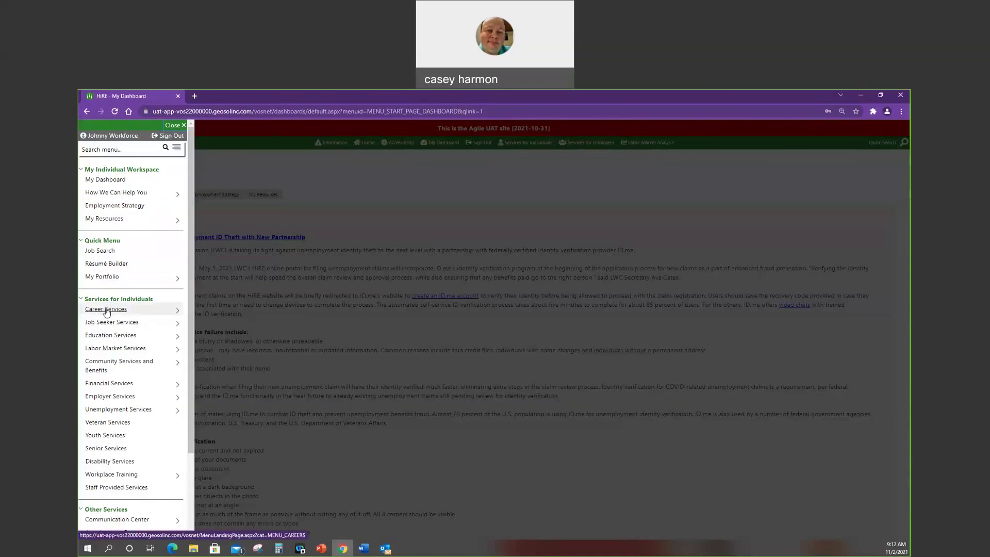
pyautogui.click(145, 313)
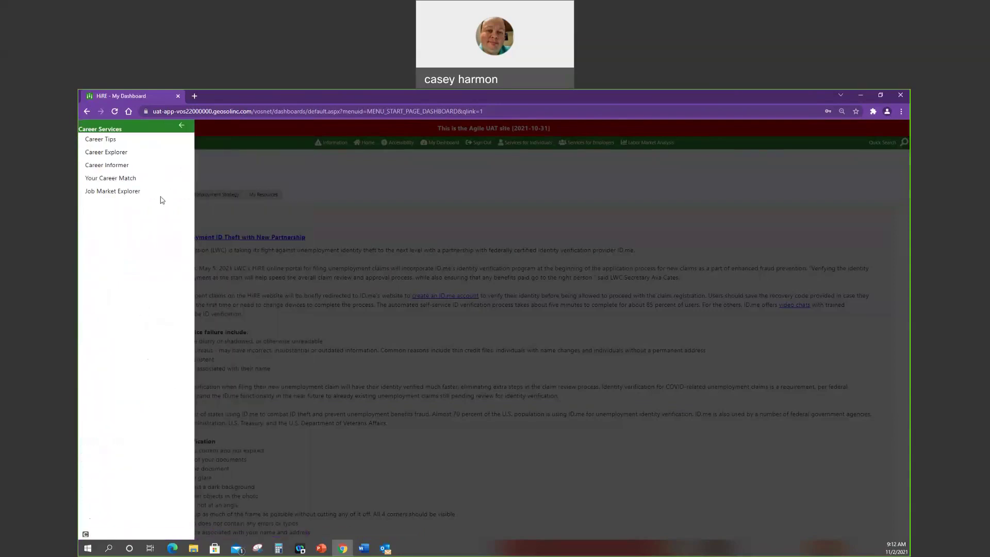
pyautogui.click(120, 152)
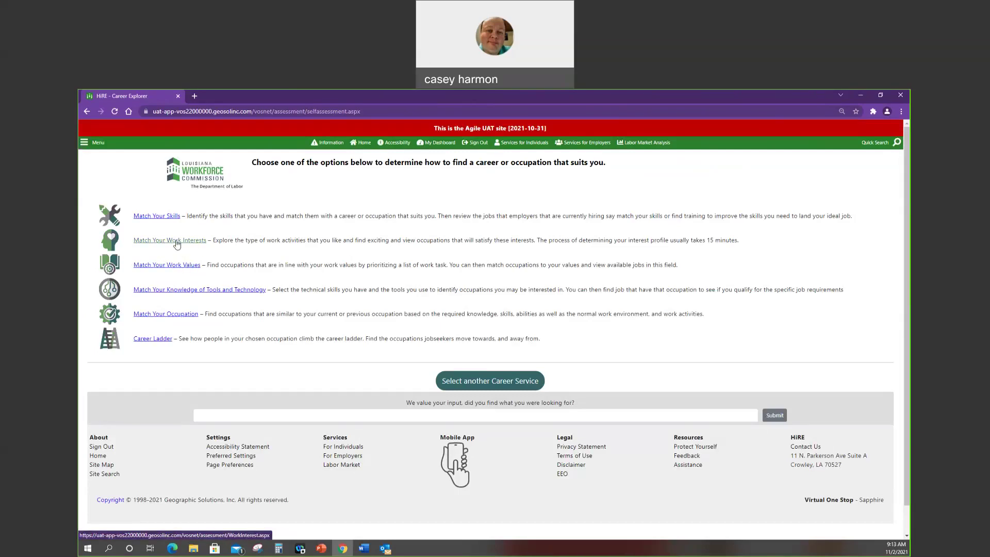
pyautogui.click(177, 243)
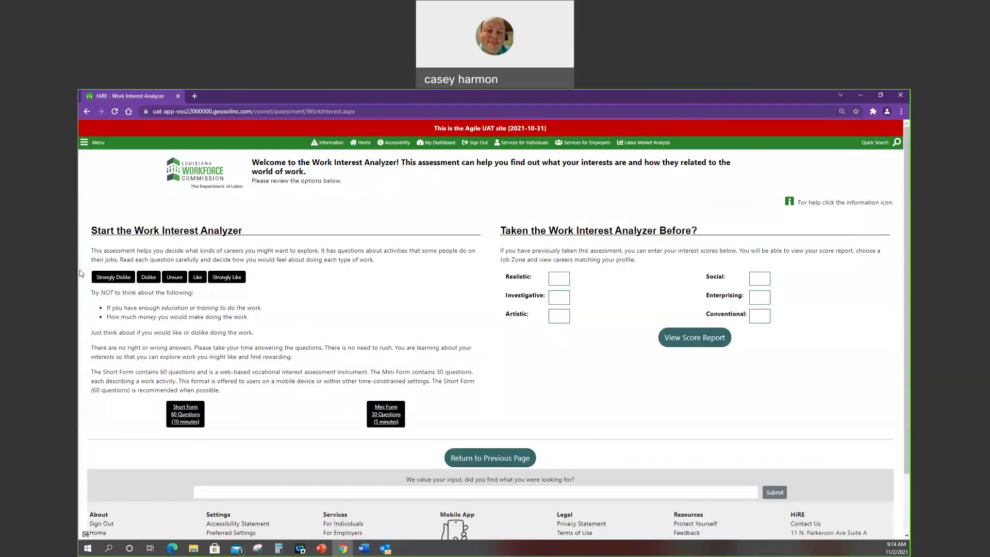
# Go over the five answer choices and start the 30-question Mini Form of the Work Interest Analyzer
pyautogui.click(106, 279)
pyautogui.click(154, 279)
pyautogui.click(175, 279)
pyautogui.click(205, 280)
pyautogui.click(227, 281)
pyautogui.click(388, 418)
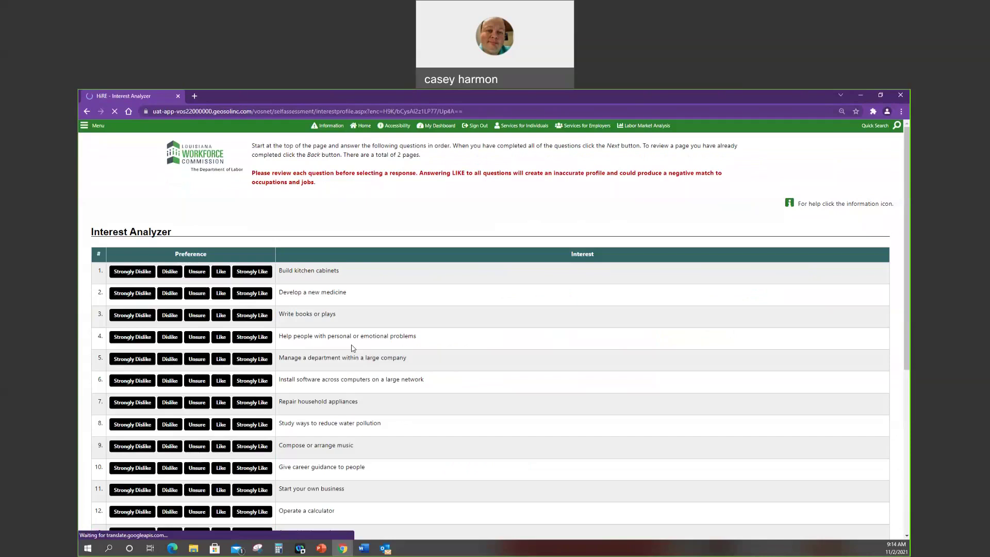
# Rate building kitchen cabinets as Strongly Like, developing a new medicine as Dislike, and writing books or plays as Like
pyautogui.scroll(-2, 350, 289)
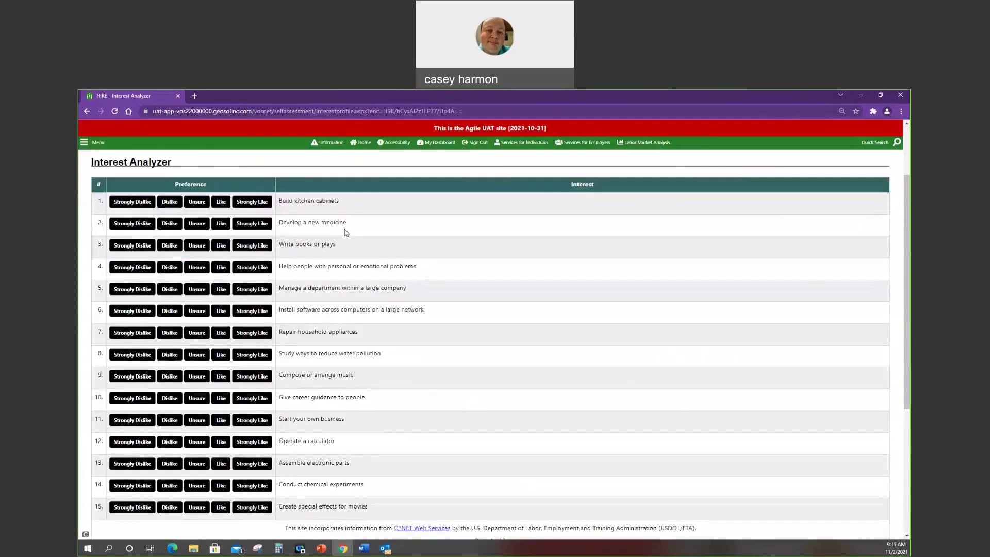
pyautogui.scroll(1, 345, 222)
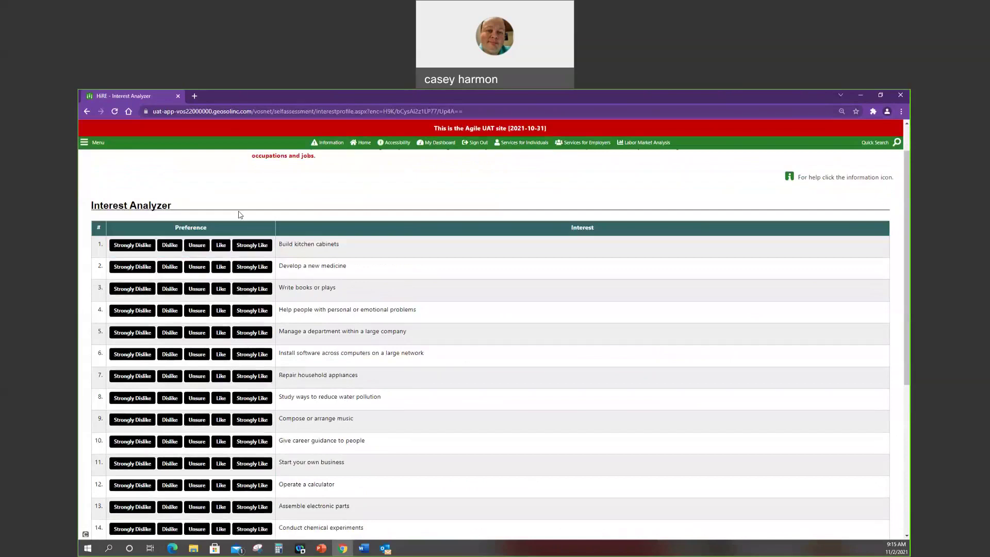
pyautogui.scroll(-1, 296, 206)
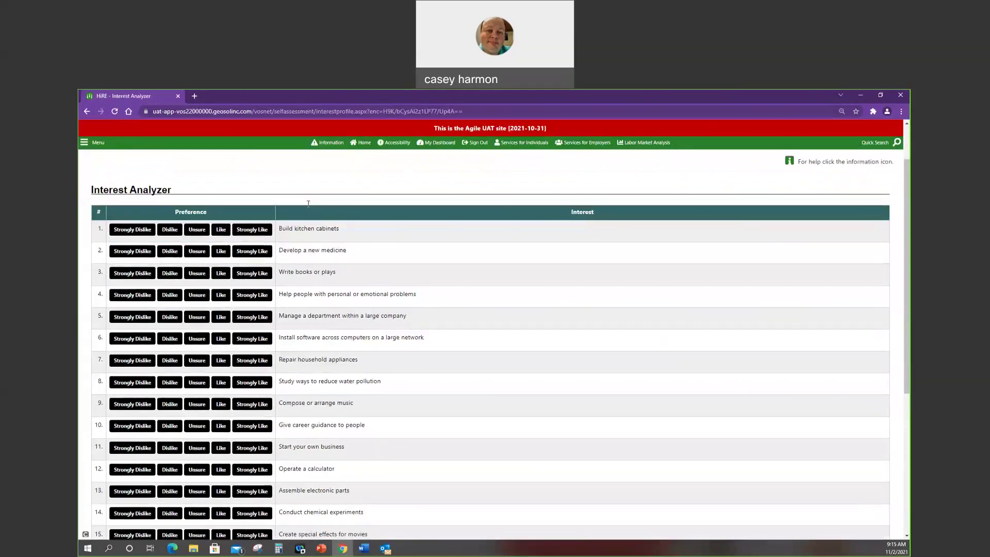
pyautogui.scroll(-1, 308, 204)
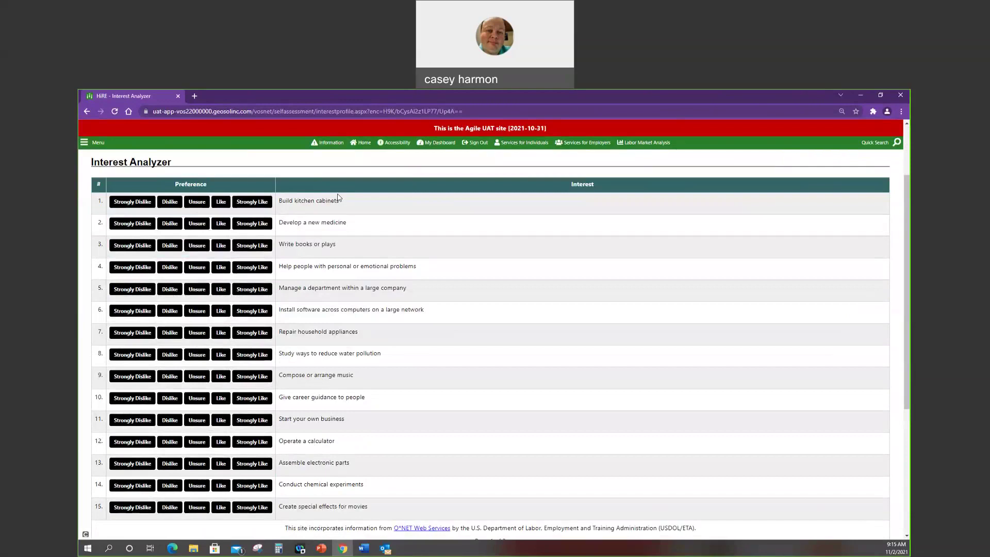
pyautogui.click(254, 205)
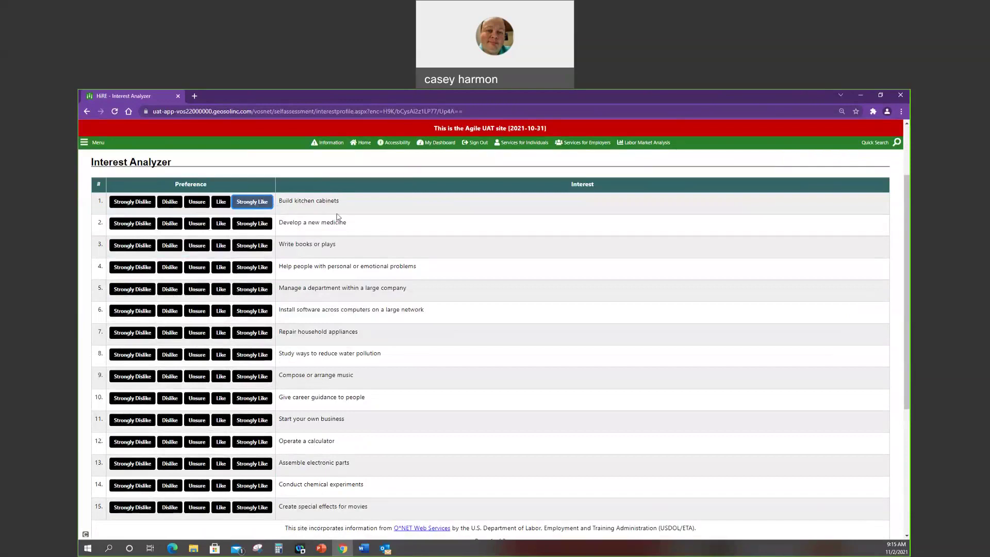
pyautogui.scroll(-2, 338, 218)
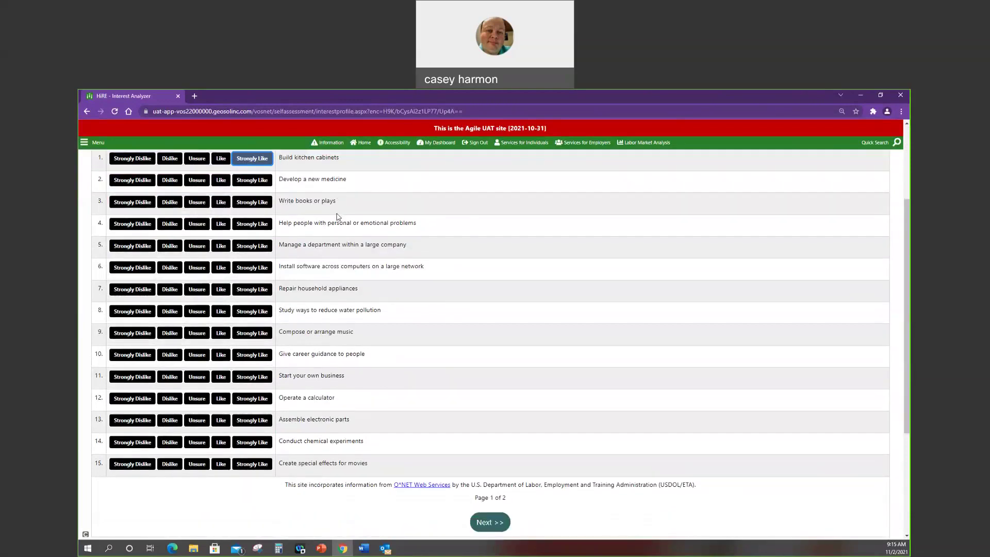
pyautogui.scroll(2, 338, 217)
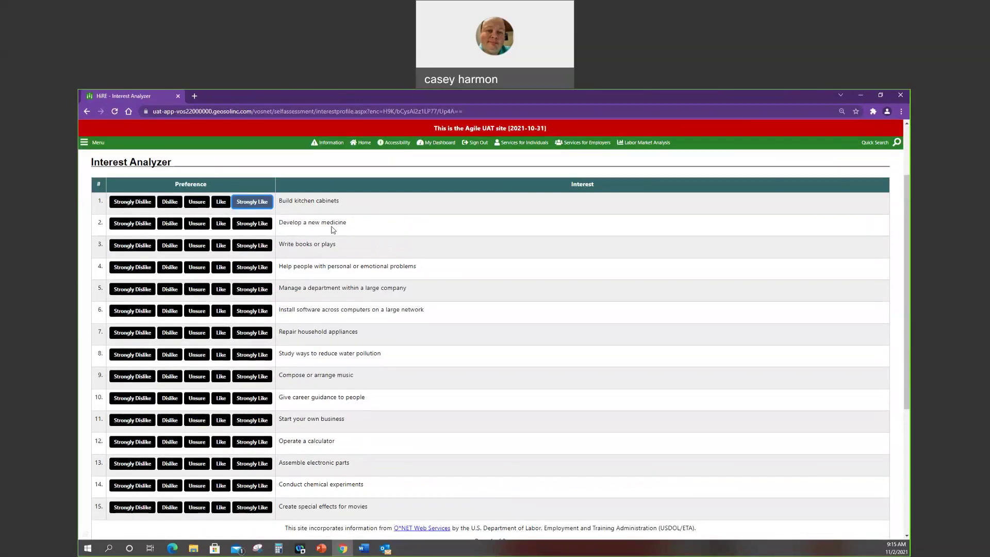
pyautogui.click(167, 225)
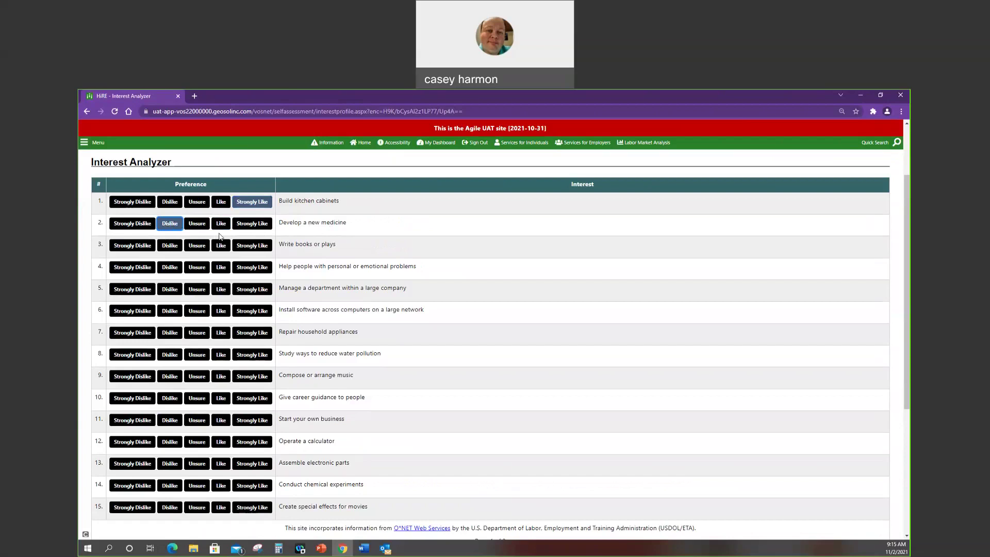
pyautogui.click(221, 250)
# Answer question 4 on helping people as Unsure, question 5 on managing a department as Strongly Like, and question 6 on installing software as Strongly Dislike
pyautogui.scroll(-1, 311, 263)
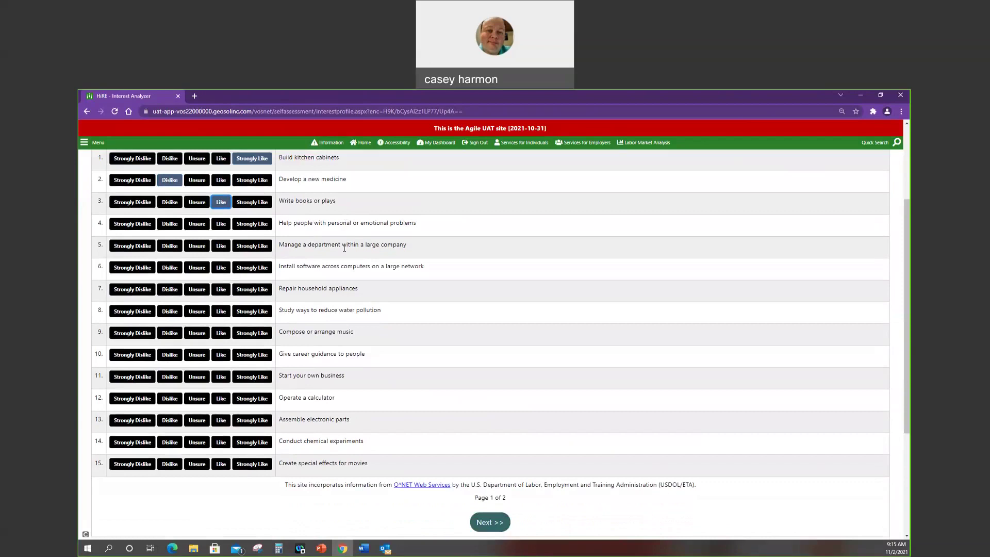
pyautogui.click(169, 246)
pyautogui.click(170, 225)
pyautogui.click(192, 226)
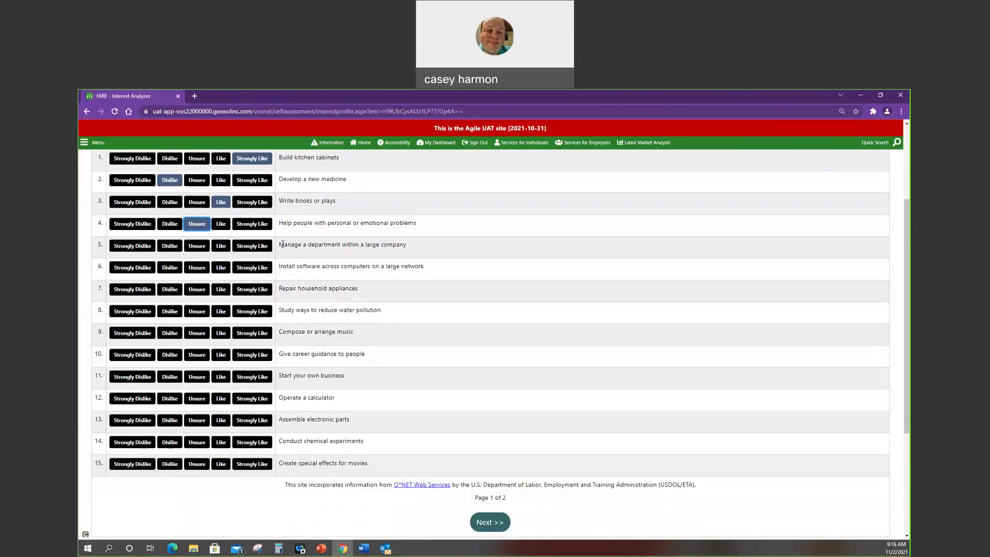
pyautogui.click(252, 246)
pyautogui.click(145, 269)
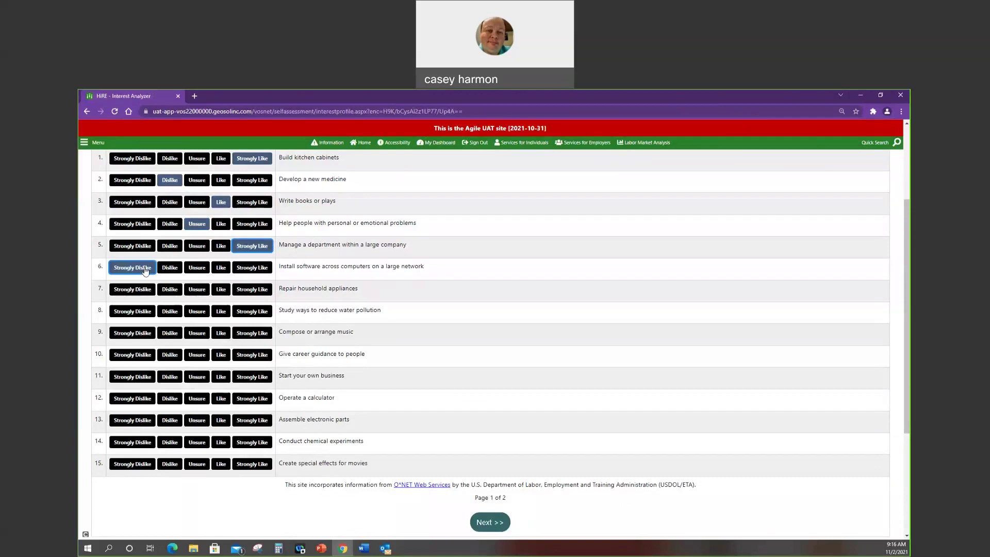
# Rate repairing appliances as Strongly Like, studying water pollution as Dislike, and both composing music and giving career guidance as Unsure
pyautogui.click(253, 289)
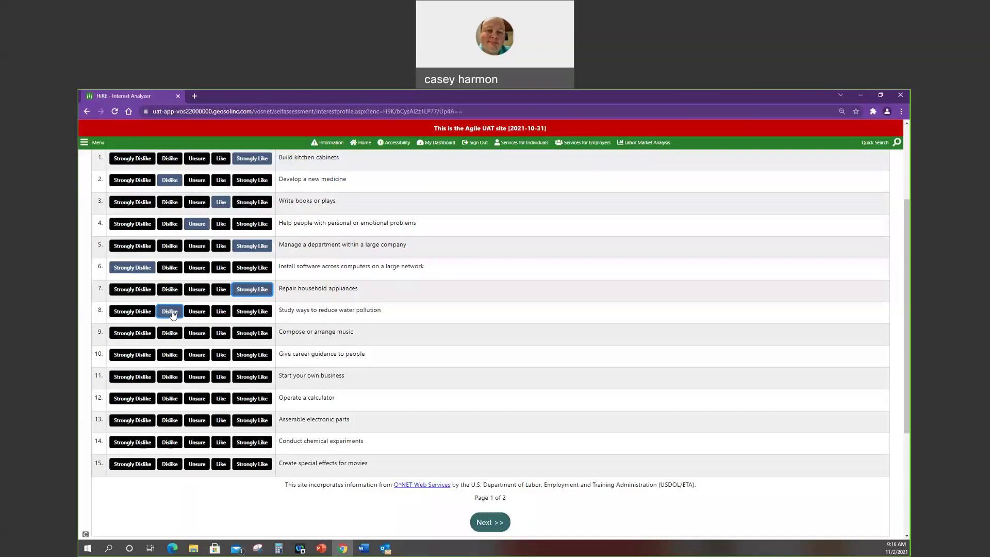
pyautogui.click(172, 313)
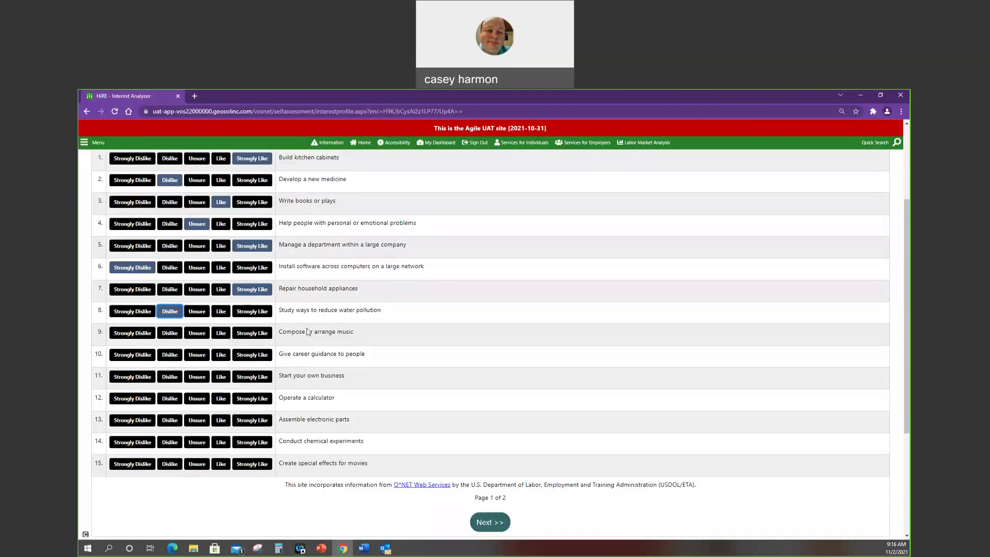
pyautogui.click(196, 334)
pyautogui.click(196, 355)
# Rate starting your own business as Strongly Like, and both operating a calculator and assembling electronic parts as Like
pyautogui.scroll(-1, 349, 328)
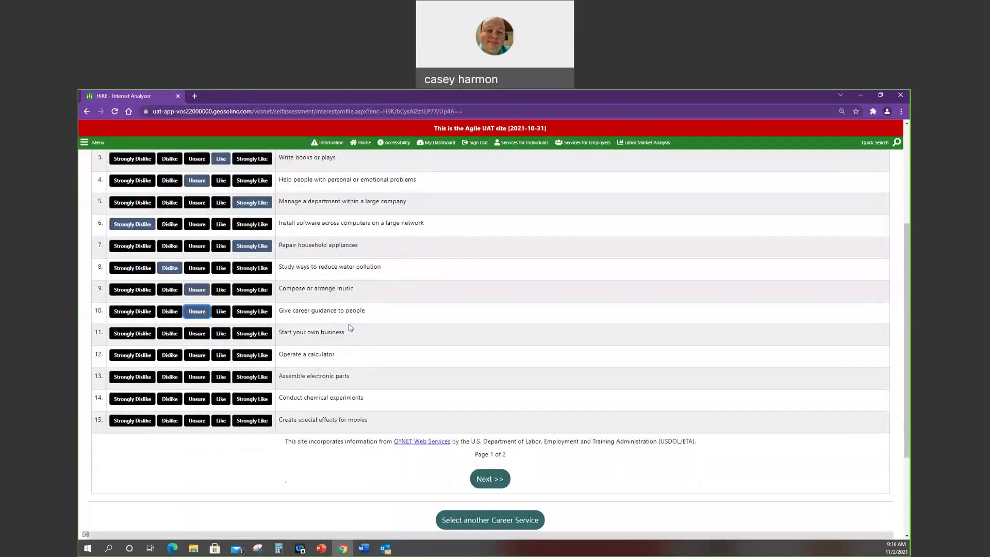
pyautogui.click(249, 337)
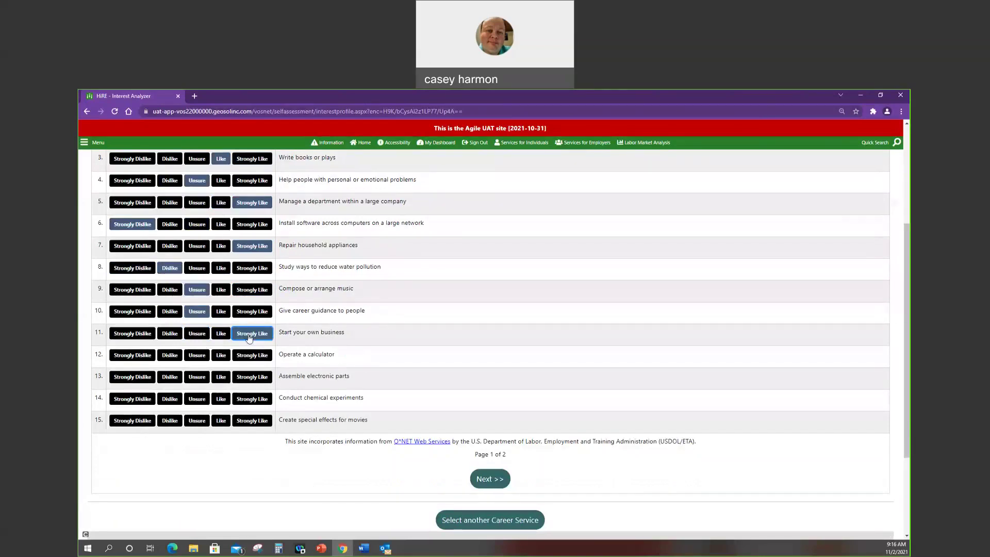
pyautogui.click(223, 358)
pyautogui.scroll(-1, 332, 342)
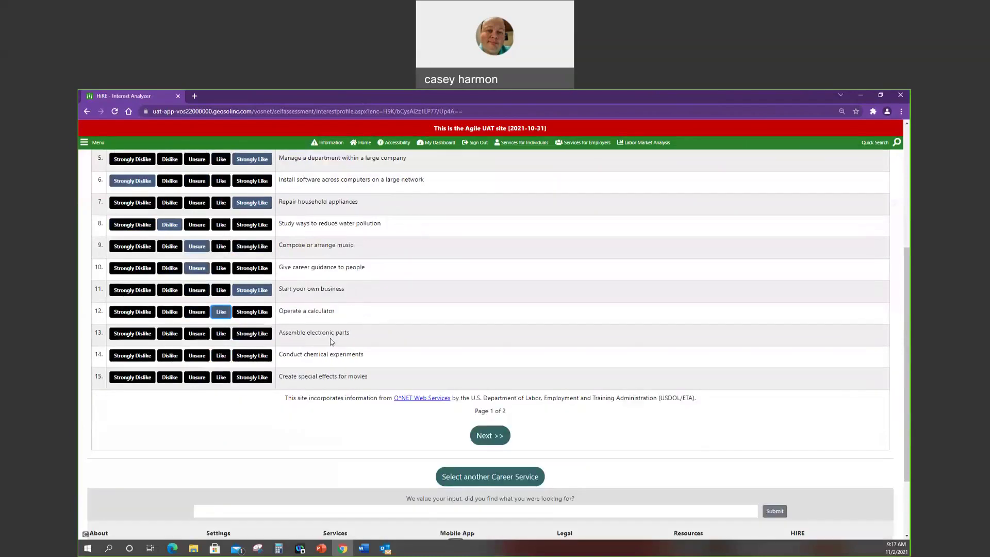
pyautogui.click(221, 333)
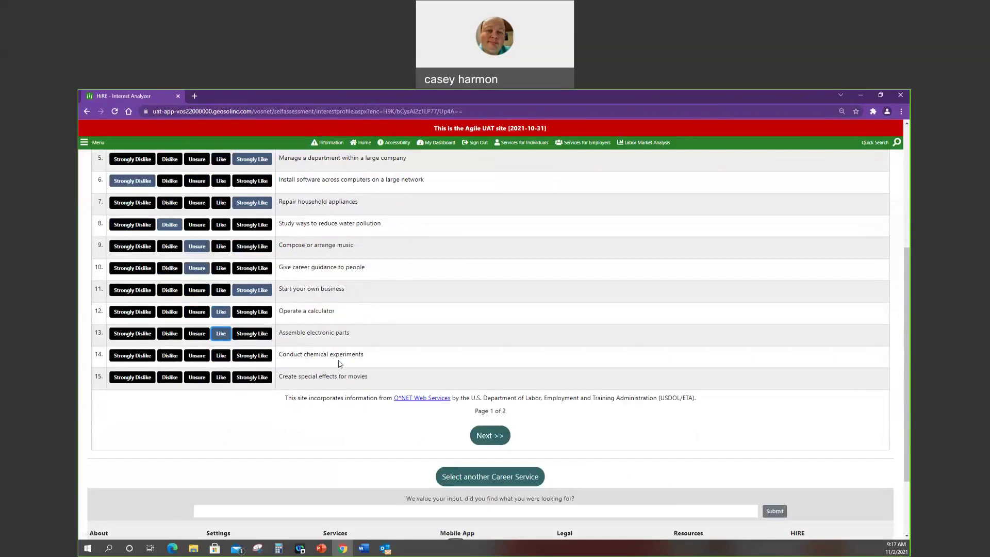
# Answer question 14 on chemical experiments as Dislike and question 15 on movie special effects as Strongly Dislike
pyautogui.scroll(1, 339, 364)
pyautogui.press('Tab')
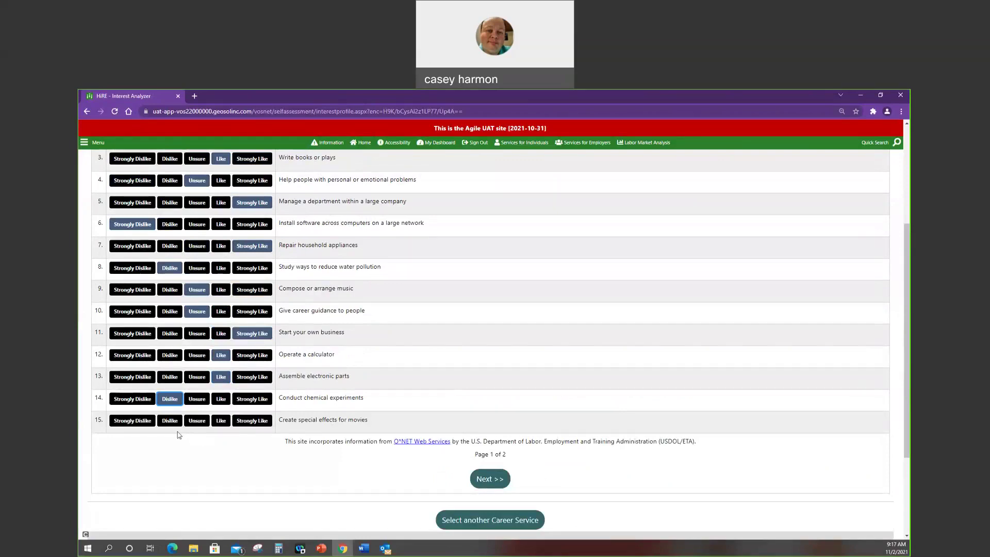
pyautogui.click(128, 422)
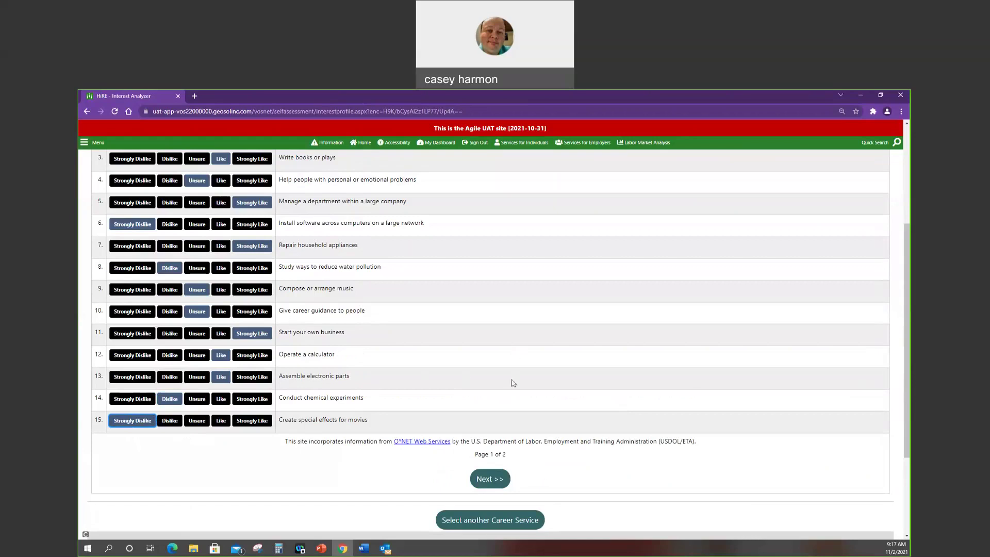
# Review the answers to questions 1 to 15 and continue to the second page of the questionnaire
pyautogui.scroll(1, 413, 399)
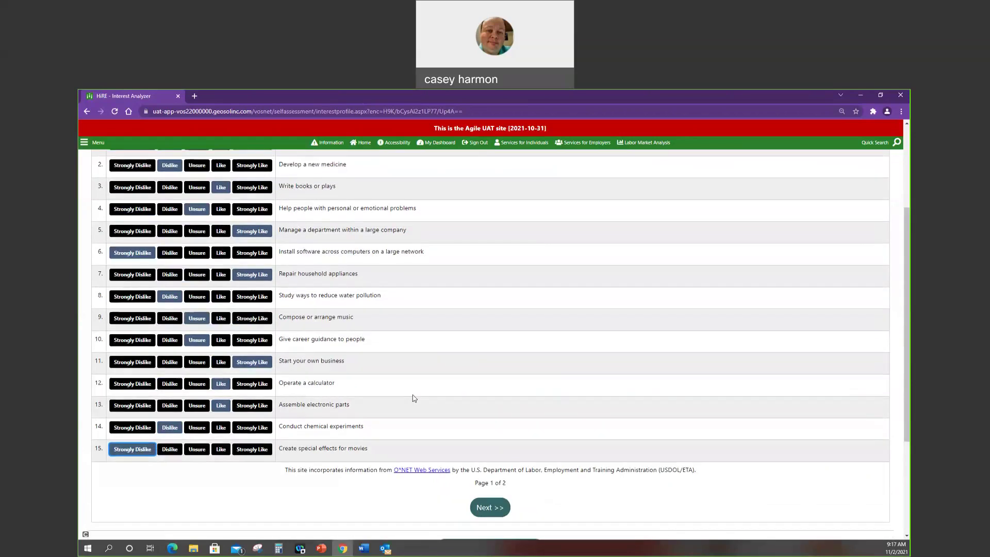
pyautogui.scroll(2, 412, 398)
pyautogui.scroll(-2, 439, 434)
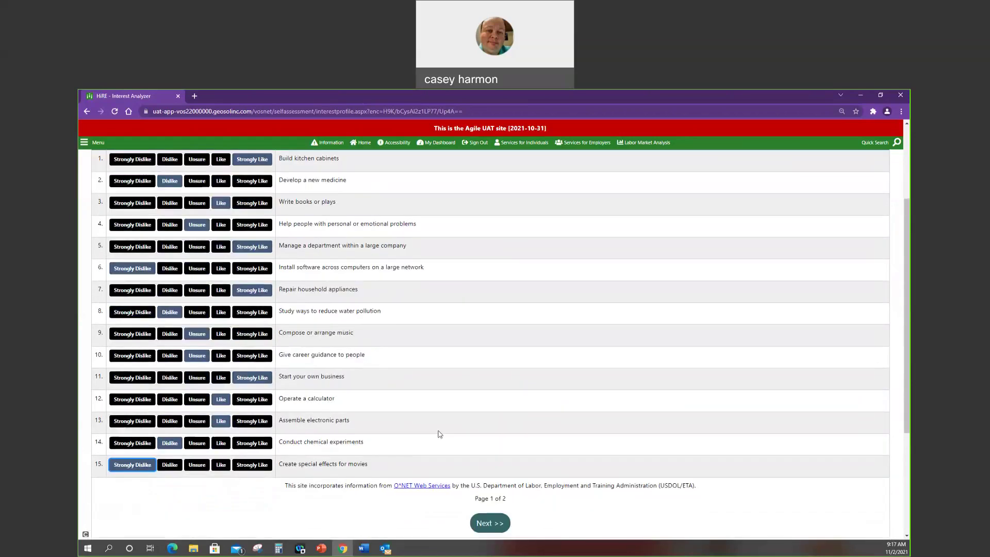
pyautogui.scroll(-2, 439, 434)
pyautogui.click(490, 478)
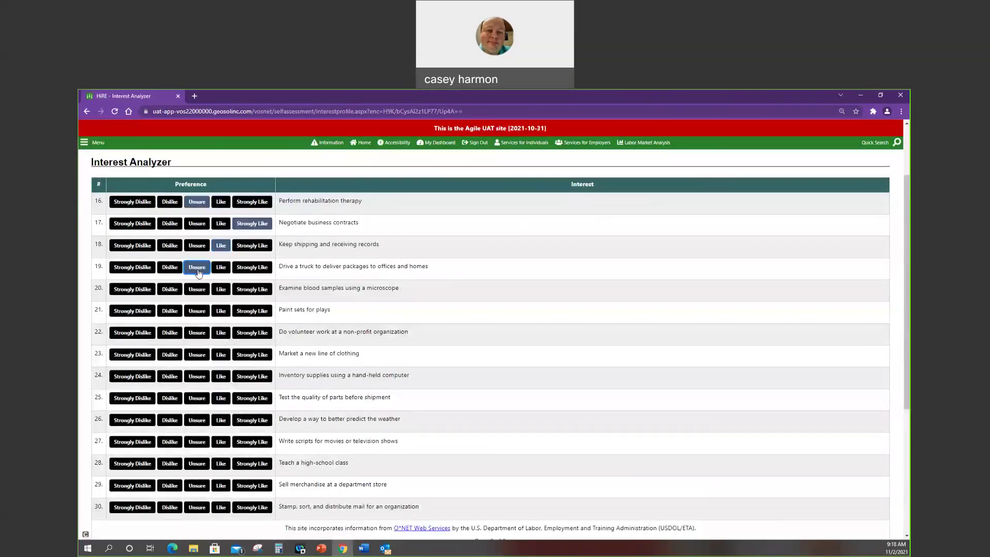
# Rate examining blood samples as Strongly Dislike, painting sets for plays as Like, and volunteering at a non-profit as Strongly Like
pyautogui.scroll(-1, 198, 272)
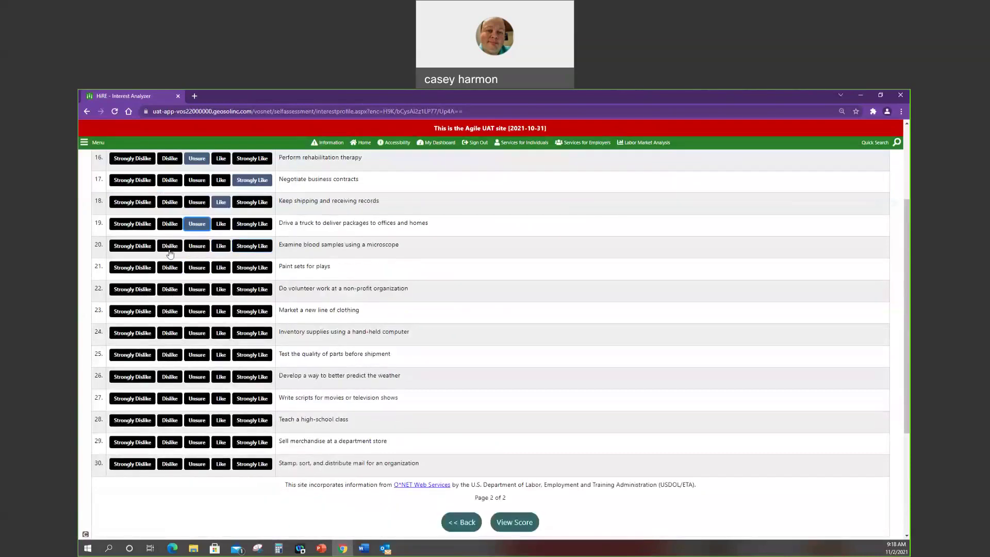
pyautogui.click(141, 251)
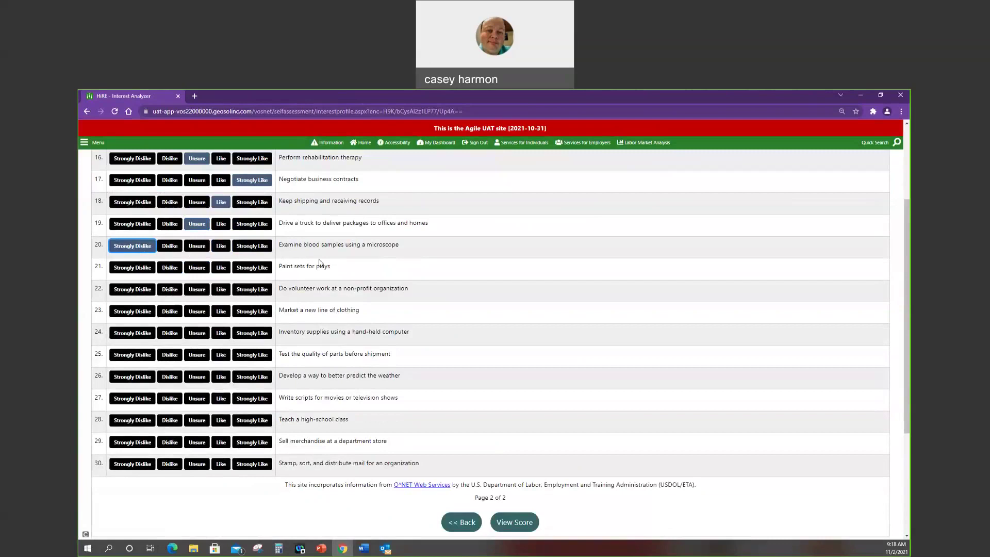
pyautogui.click(221, 268)
pyautogui.scroll(-1, 426, 259)
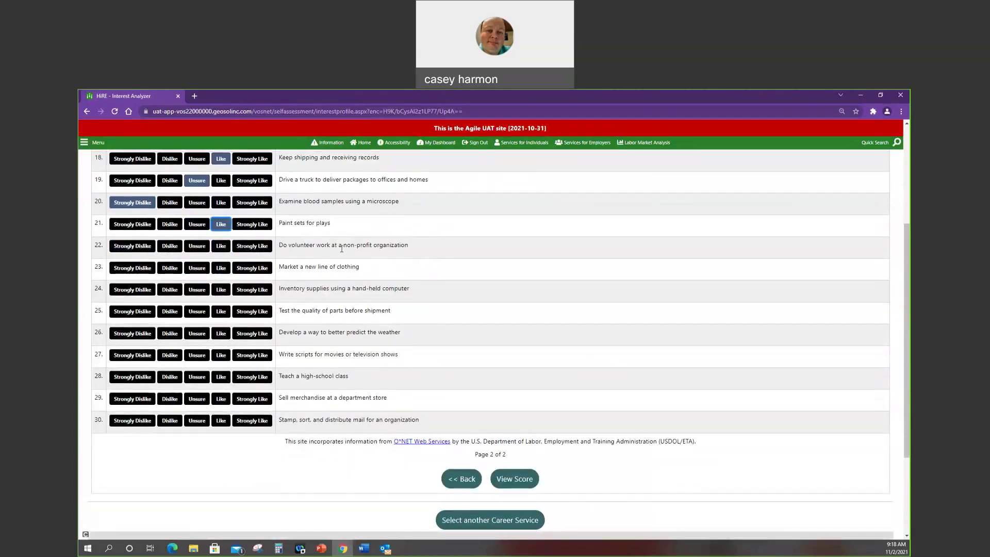
pyautogui.click(259, 248)
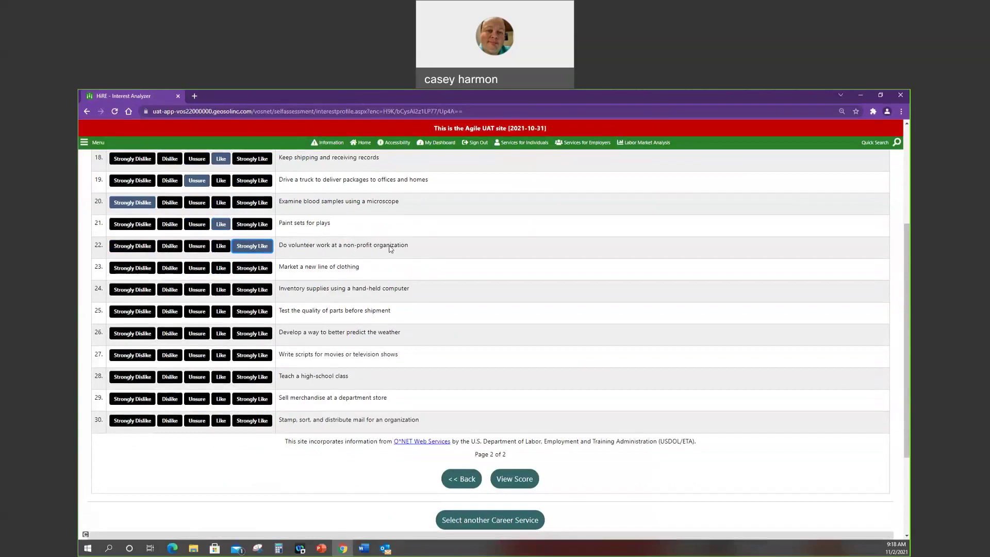
# Answer question 23, marketing a new line of clothing, as Dislike
pyautogui.scroll(-1, 391, 250)
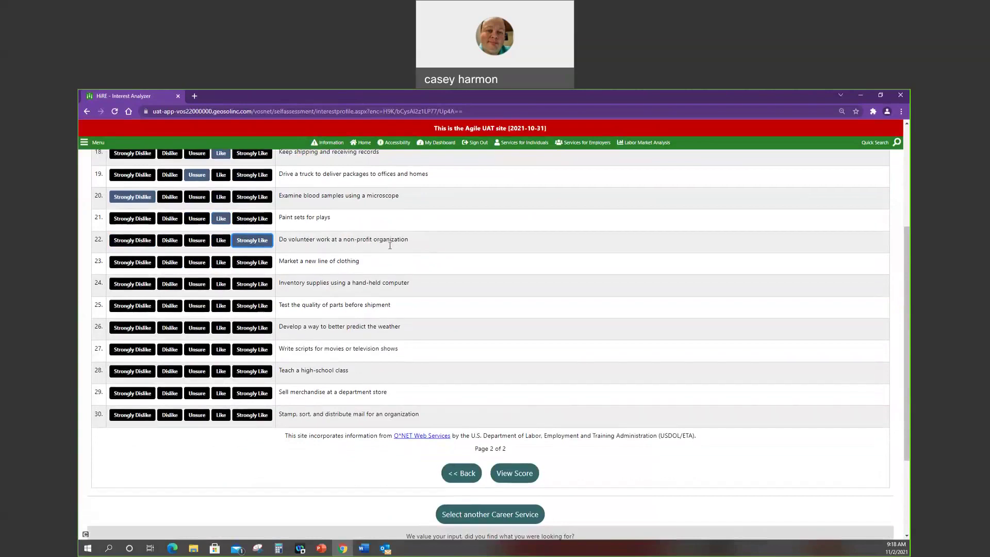
pyautogui.scroll(-1, 390, 246)
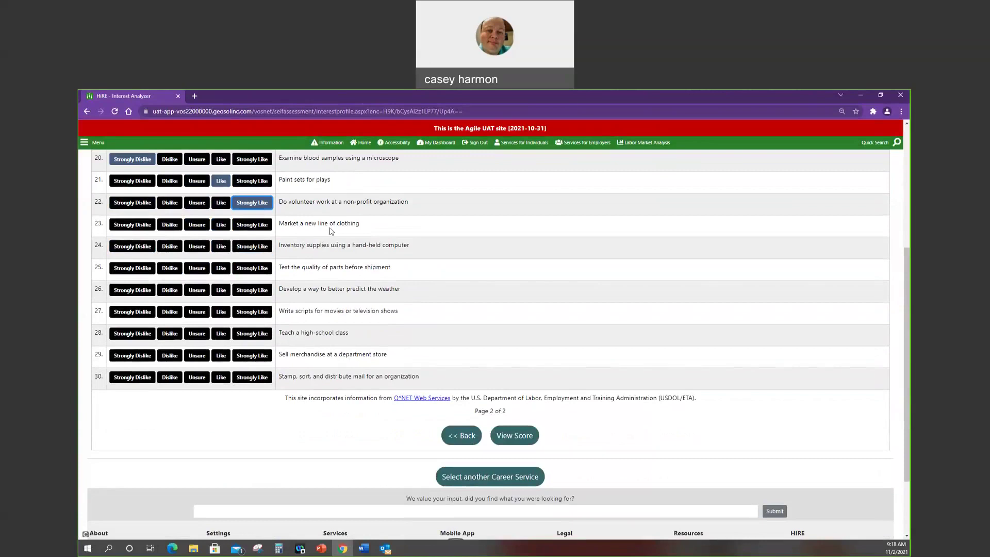
pyautogui.press('Tab')
pyautogui.press('Tab')
pyautogui.press('space')
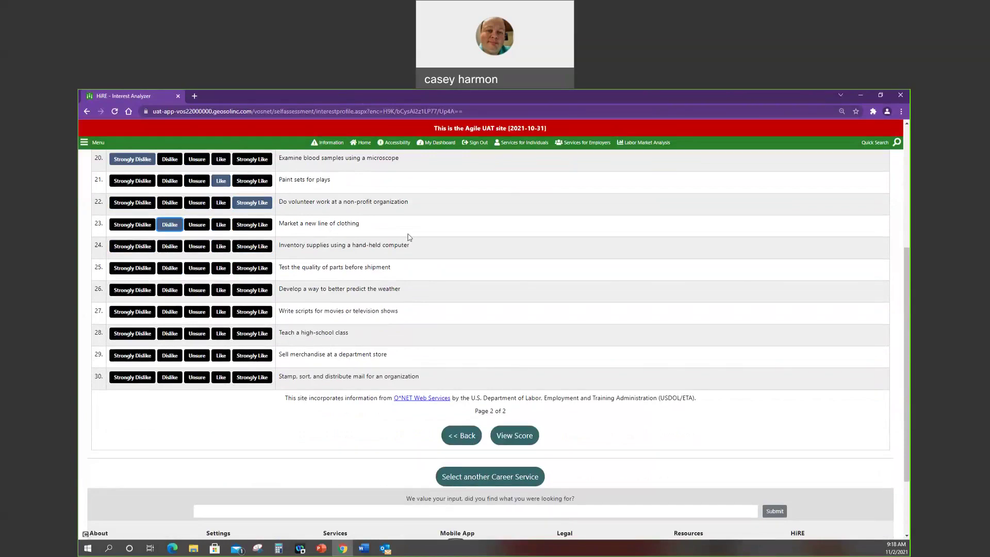
pyautogui.scroll(-1, 409, 238)
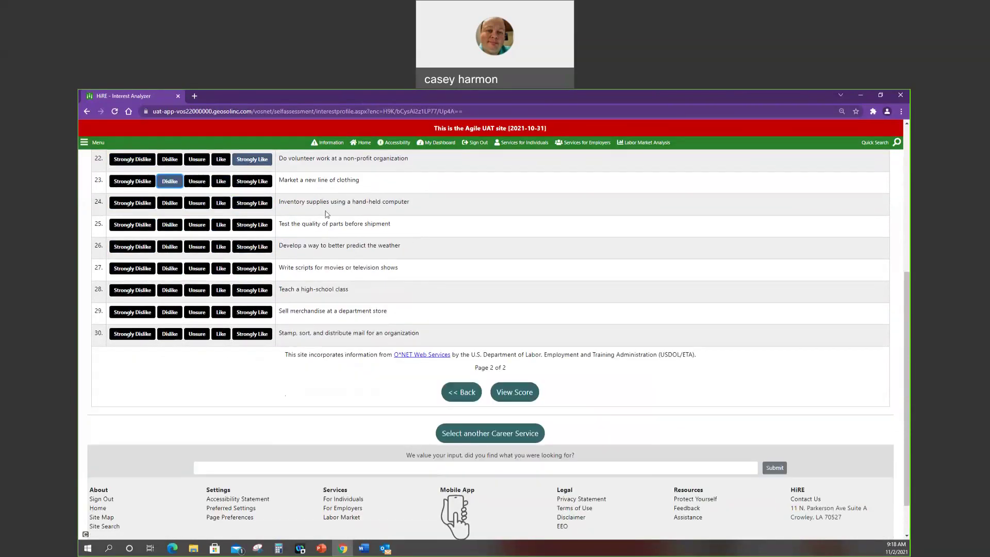
# Rate inventorying supplies as Dislike, testing parts as Strongly Like, predicting the weather as Strongly Dislike, and writing scripts as Like
pyautogui.click(221, 206)
pyautogui.click(175, 203)
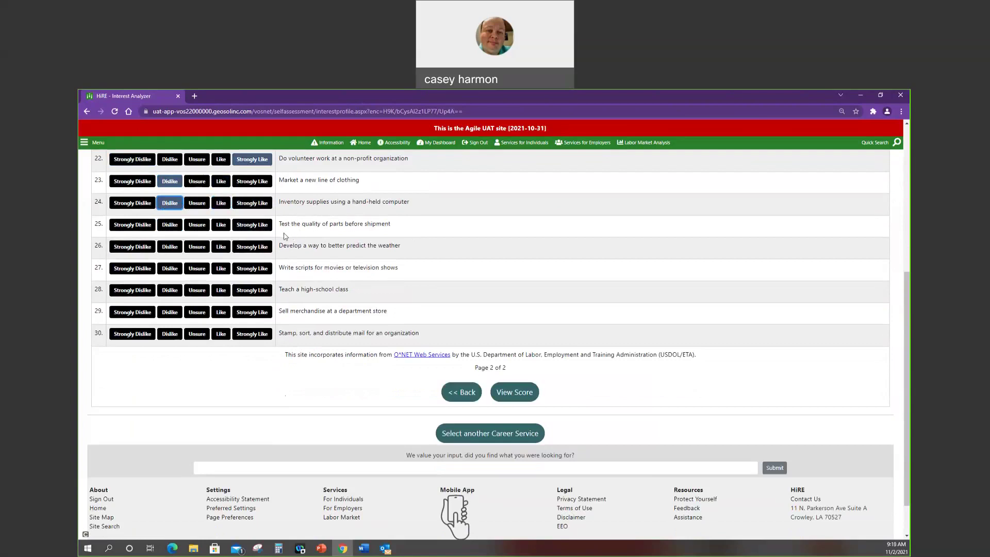
pyautogui.click(220, 225)
pyautogui.scroll(-1, 221, 228)
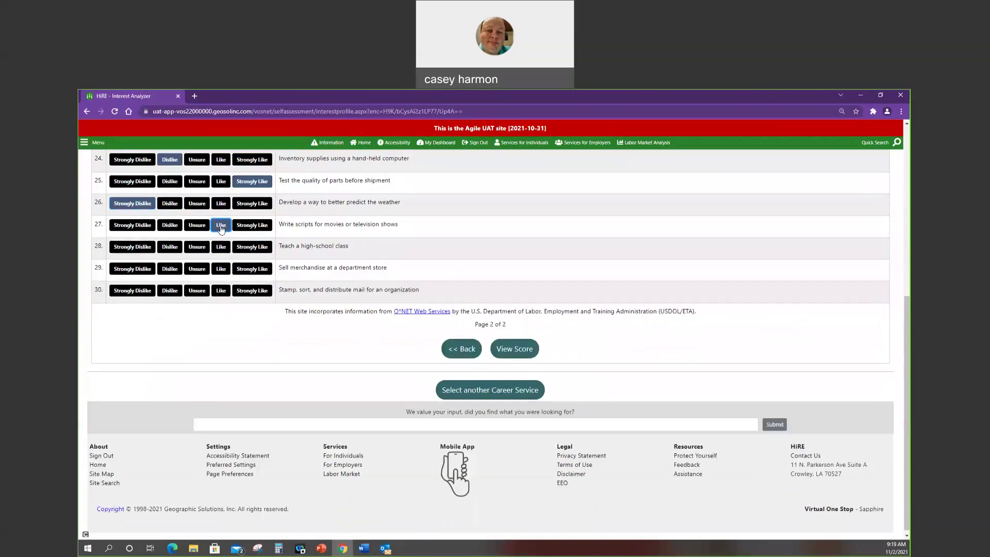
pyautogui.click(221, 226)
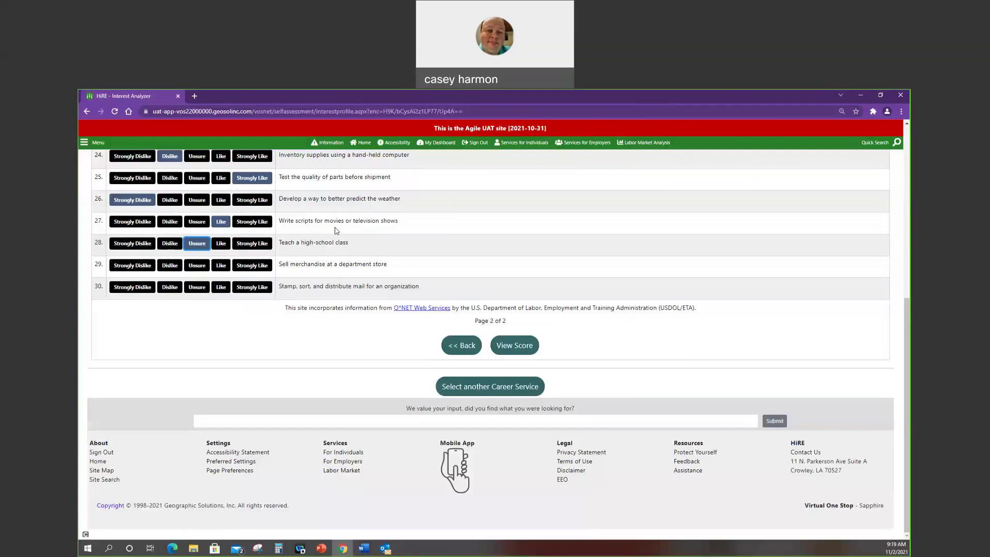
# Answer question 28 on teaching high school as Unsure, and questions 29 and 30 on selling merchandise and sorting mail as Dislike
pyautogui.click(138, 286)
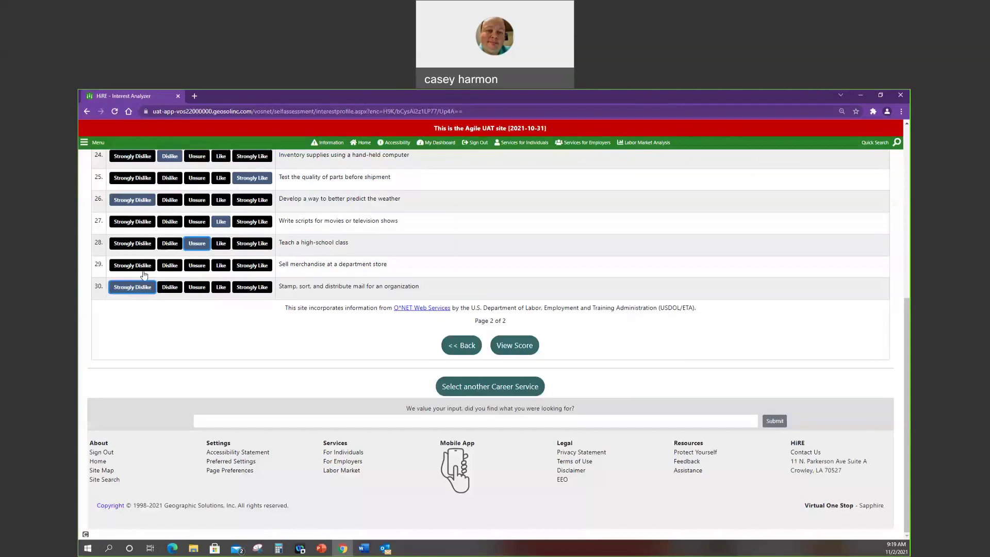
pyautogui.click(170, 265)
pyautogui.click(169, 286)
# Review the answers to questions 16 to 30 and submit the questionnaire to view the score
pyautogui.scroll(4, 418, 331)
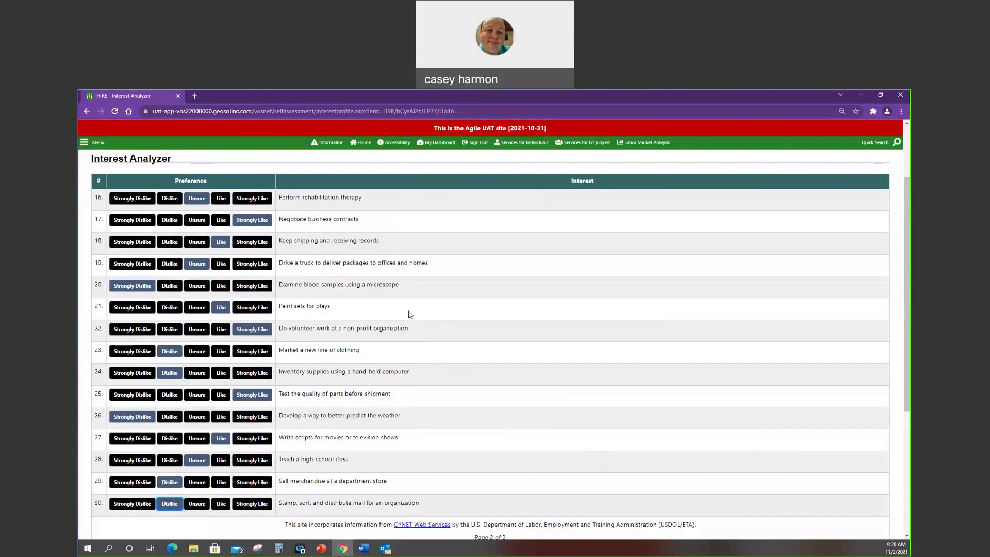
pyautogui.click(460, 302)
pyautogui.scroll(-1, 513, 297)
pyautogui.scroll(-3, 515, 294)
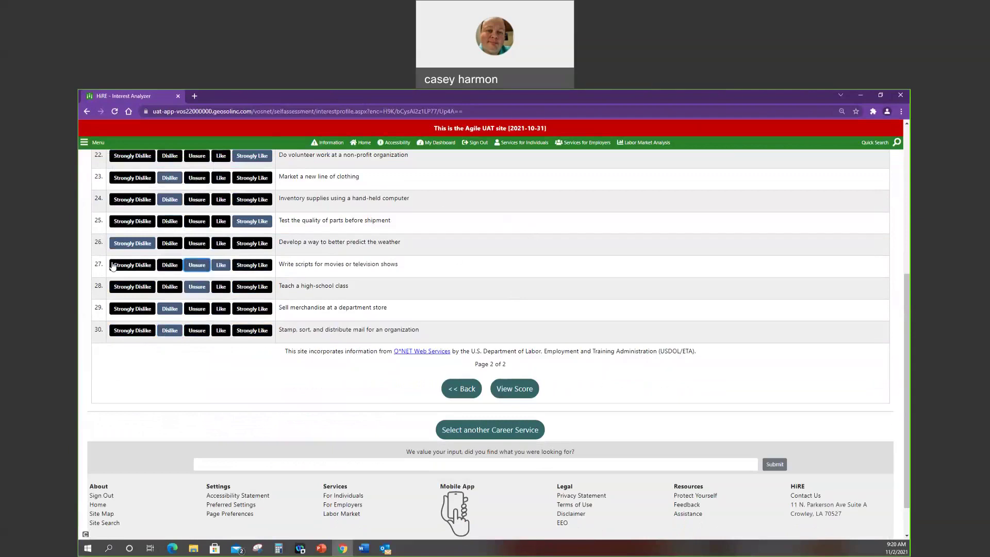
pyautogui.click(520, 390)
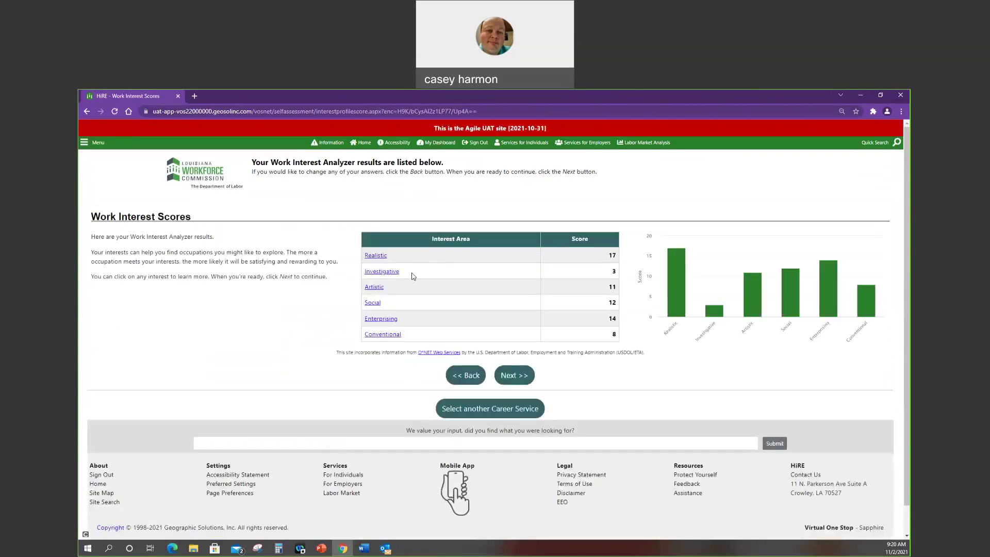
# Read the descriptions of the Realistic and Enterprising interest areas on the scores page
pyautogui.click(374, 257)
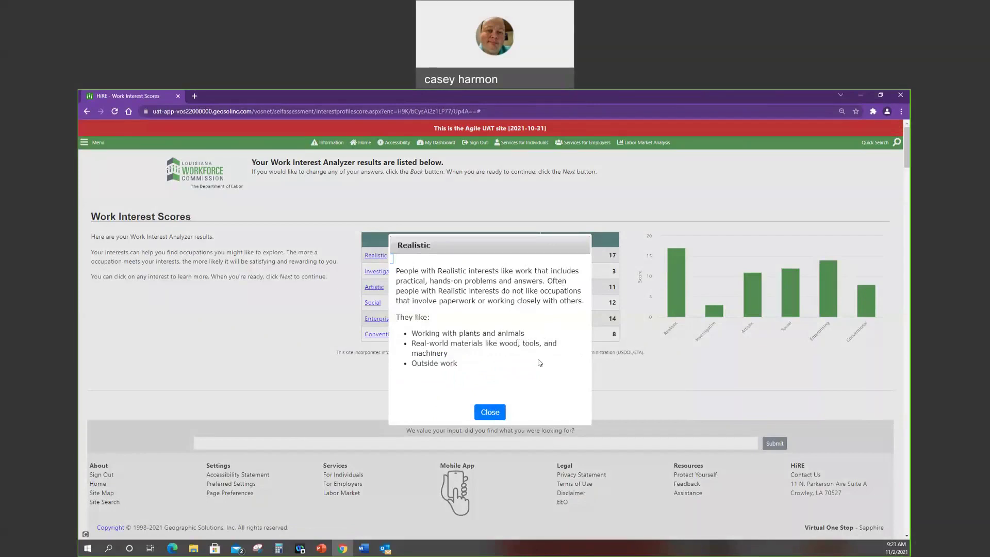
pyautogui.click(496, 415)
pyautogui.click(490, 412)
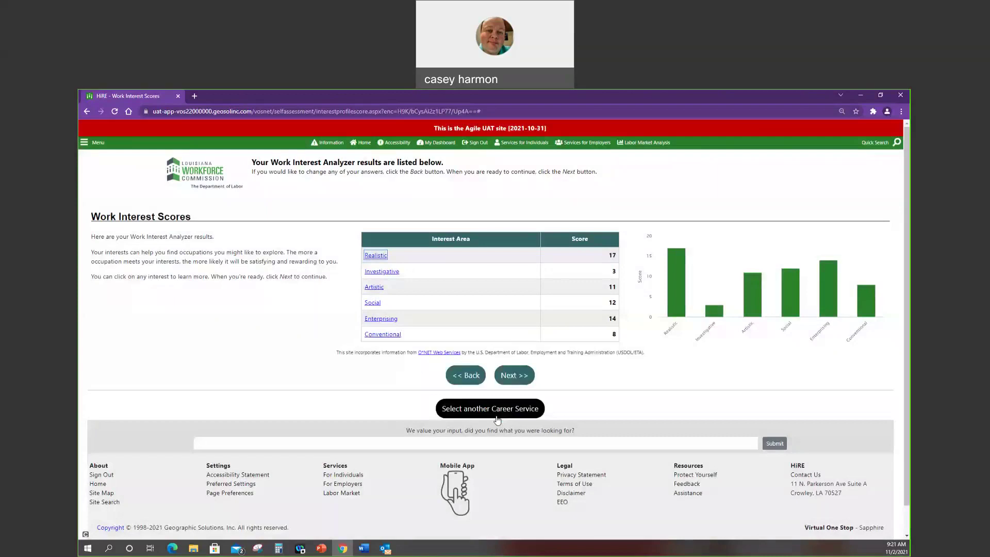
pyautogui.click(381, 318)
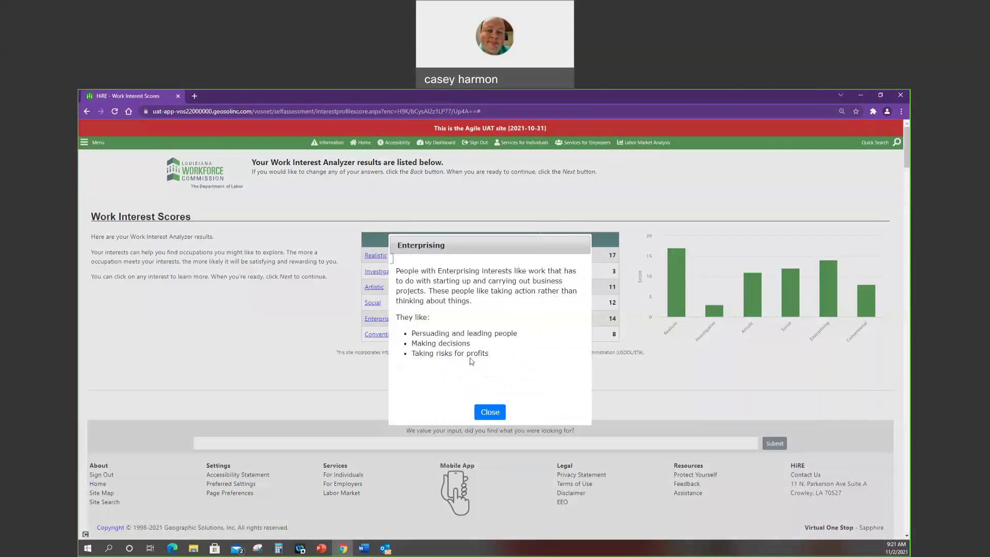
pyautogui.click(495, 416)
pyautogui.click(495, 415)
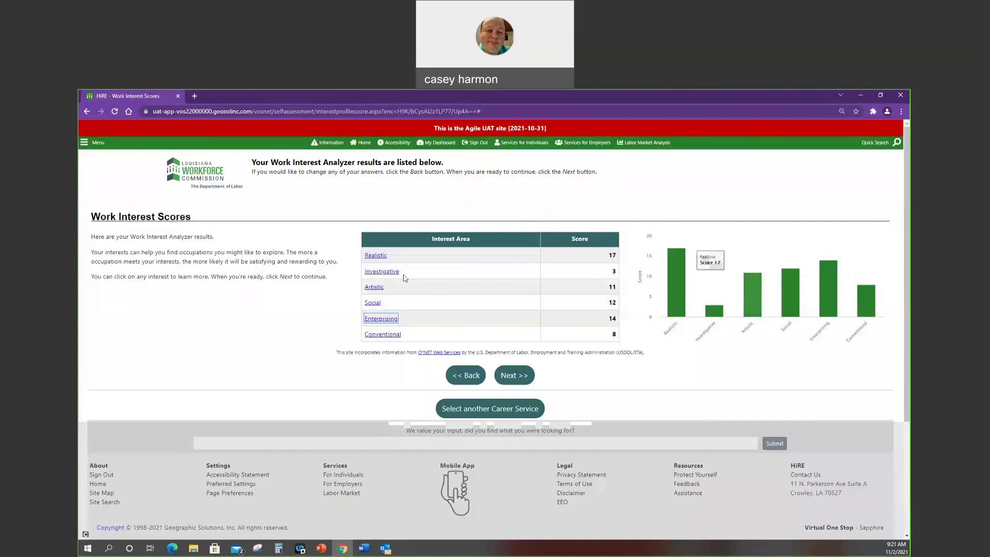
# Preview a printout of the work interest scores limited to page 1, without printing it
pyautogui.hotkey('ctrl', 'p')
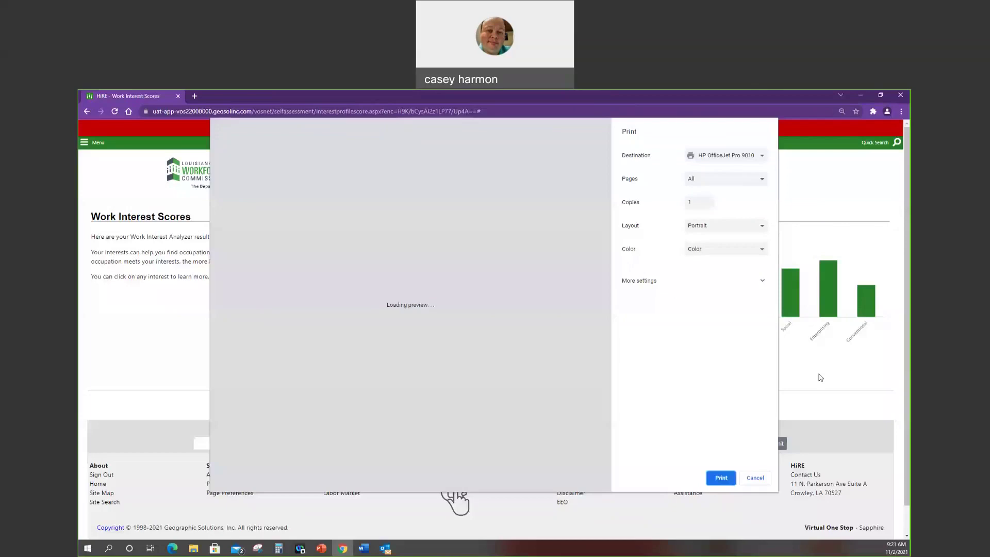
pyautogui.click(685, 179)
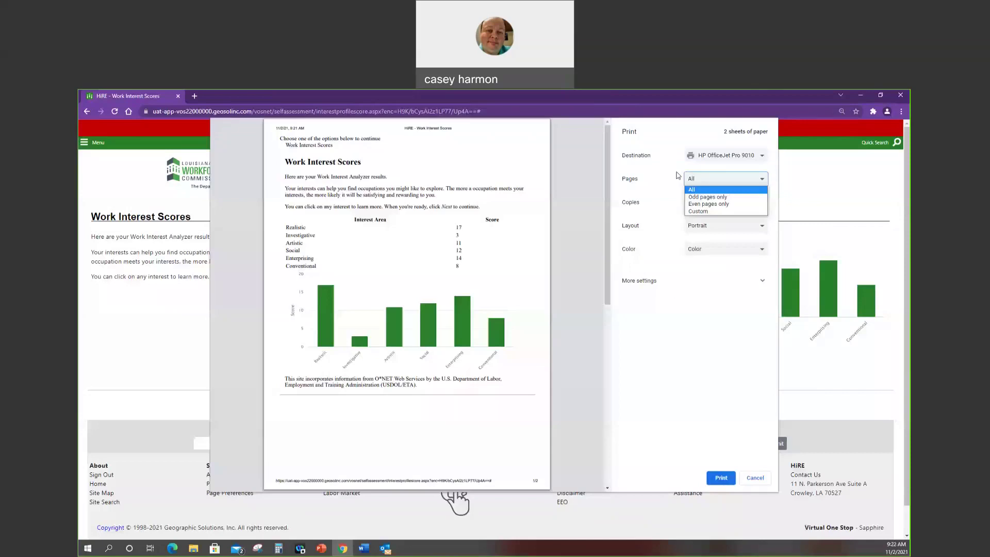
pyautogui.click(698, 211)
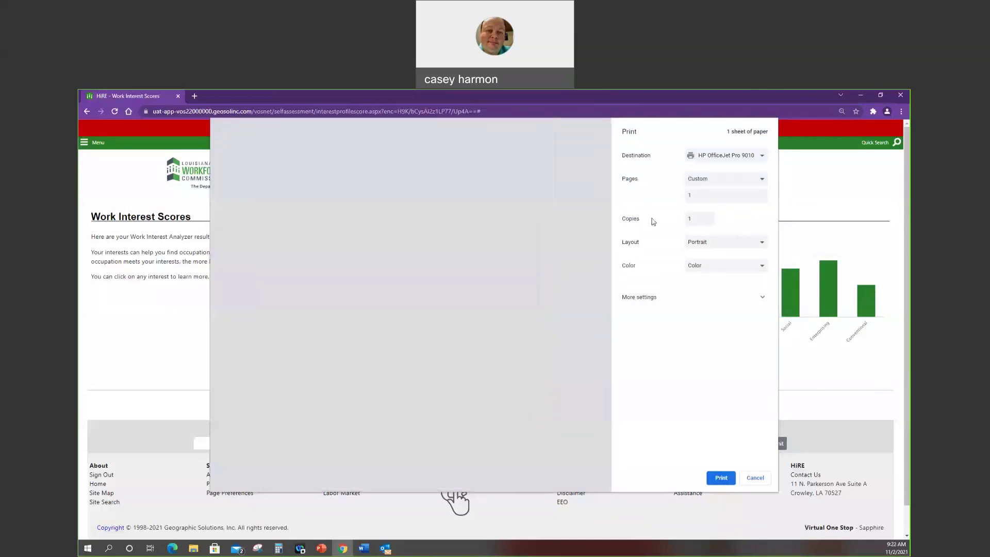
pyautogui.click(757, 479)
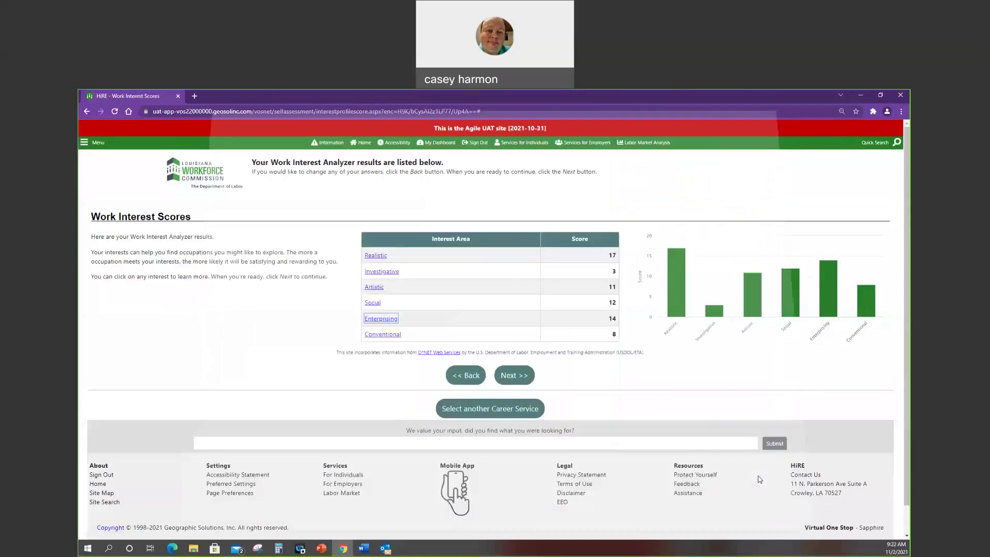
# Continue to the occupations that match the work interests, browse the result pages, and sort the list by correlation
pyautogui.click(515, 376)
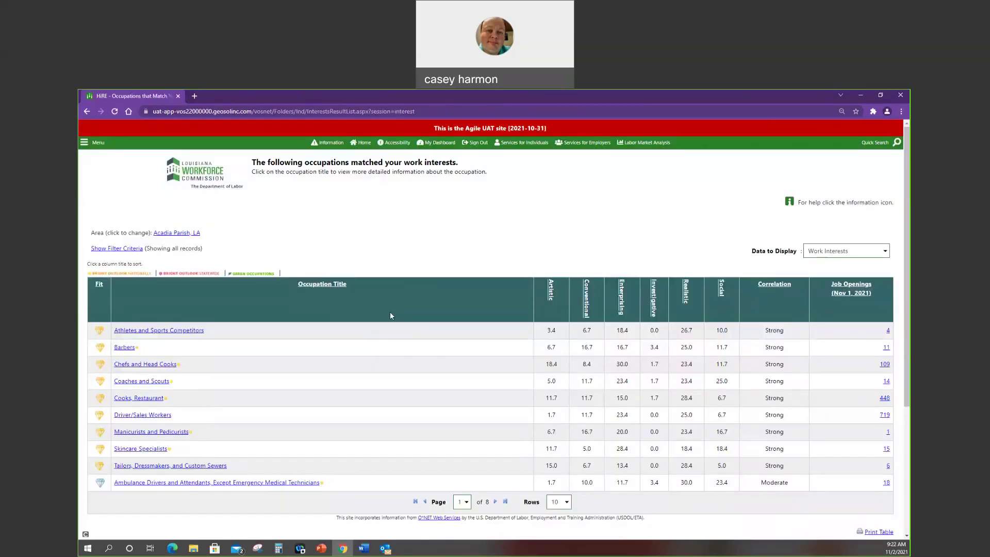
pyautogui.scroll(-1, 390, 311)
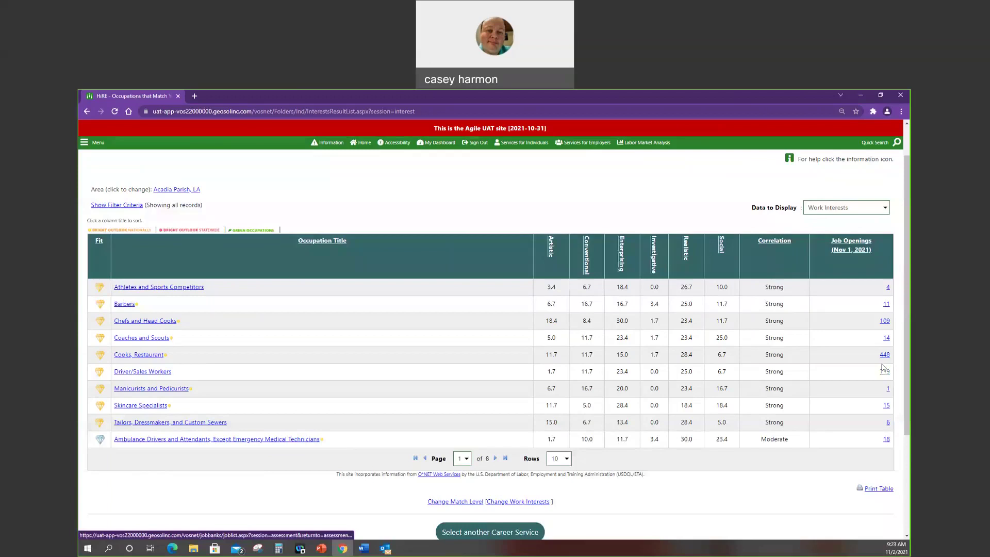
pyautogui.click(462, 502)
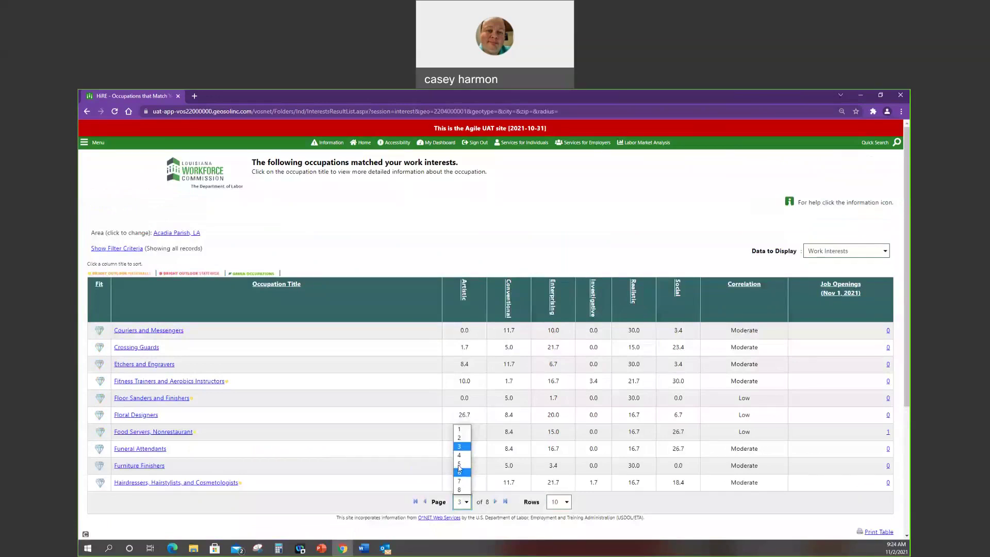
pyautogui.click(753, 306)
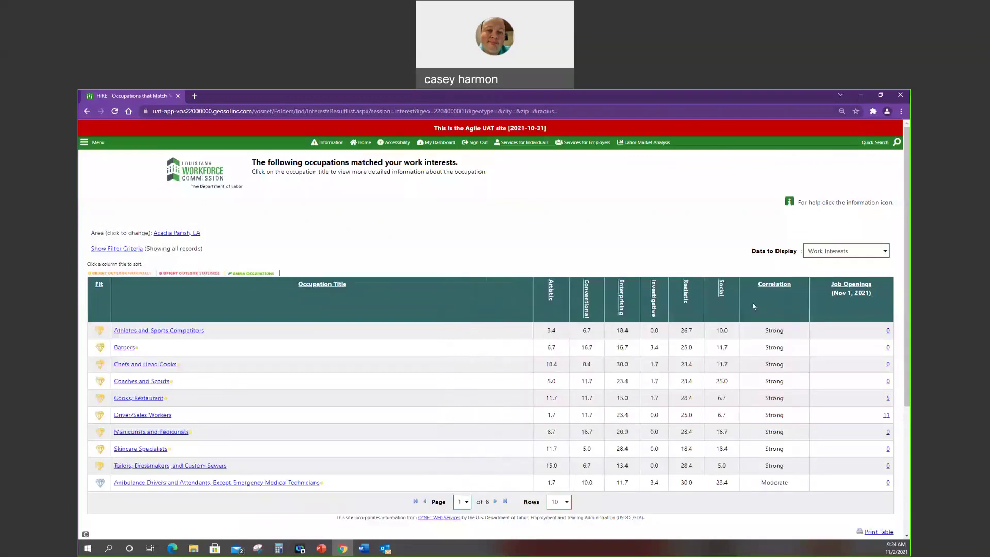
pyautogui.click(762, 286)
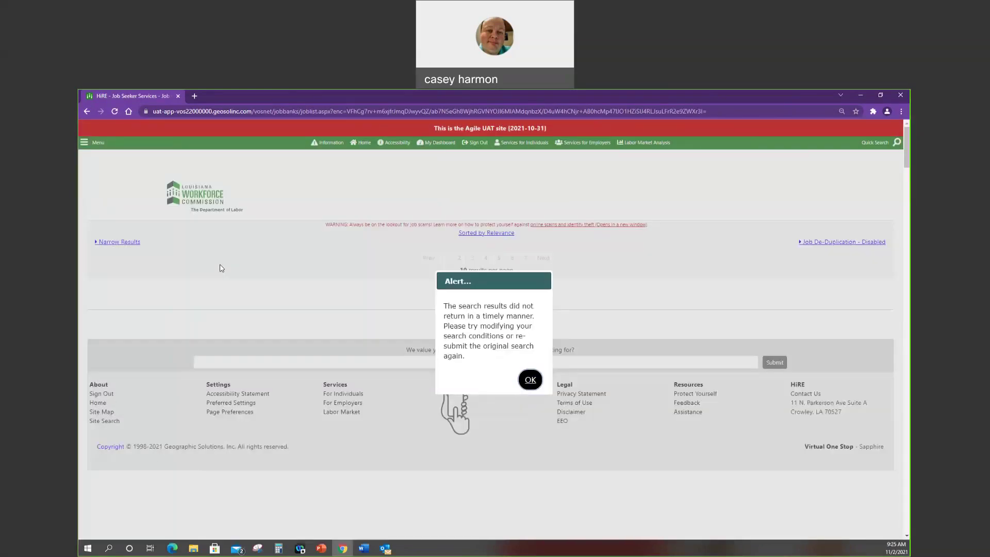
# Try to view the job openings of a matched occupation and return to the occupation list
pyautogui.click(530, 381)
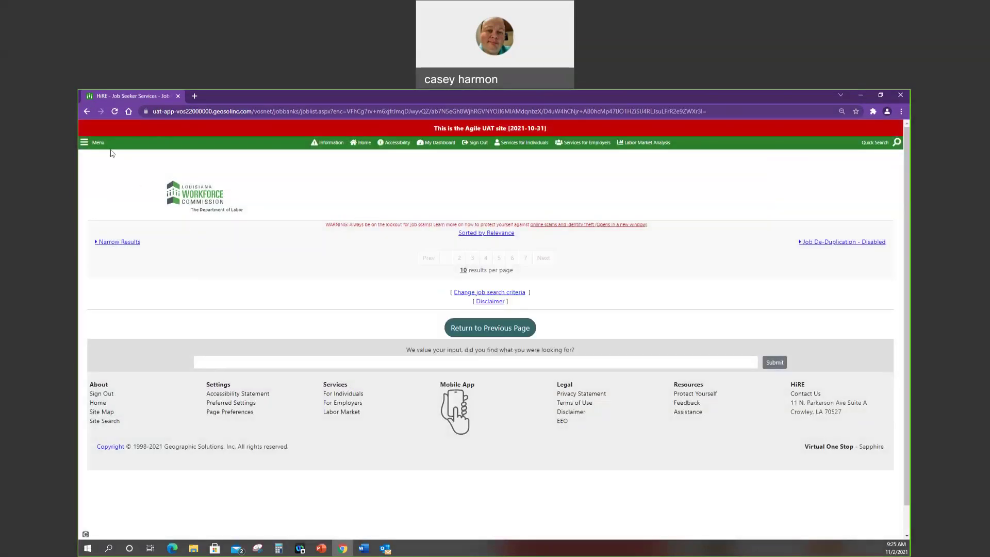
pyautogui.click(87, 111)
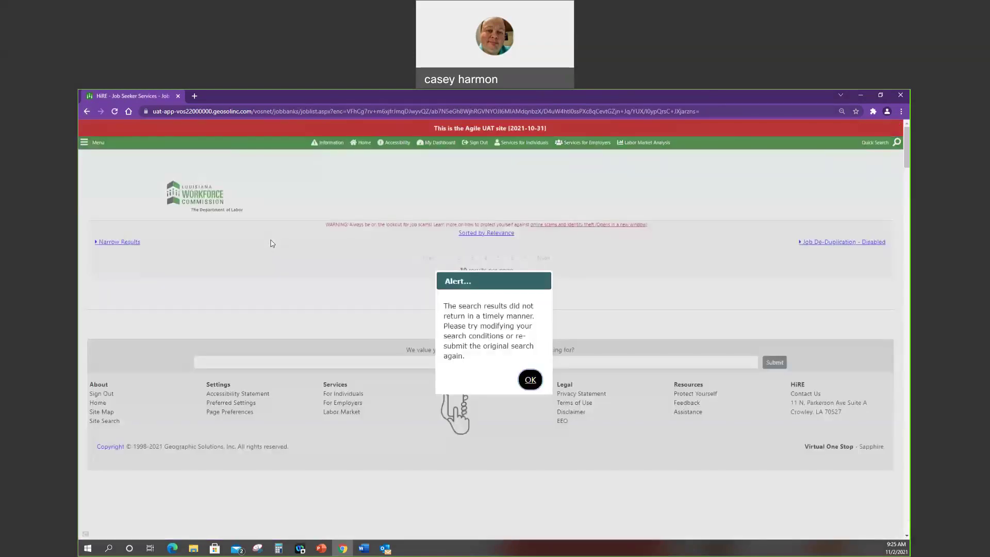
pyautogui.click(531, 380)
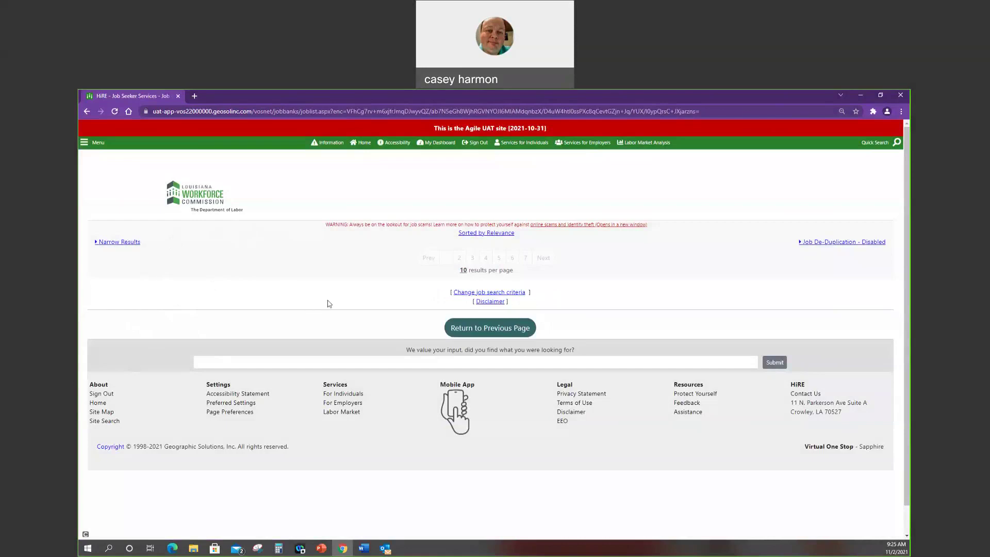
pyautogui.click(86, 112)
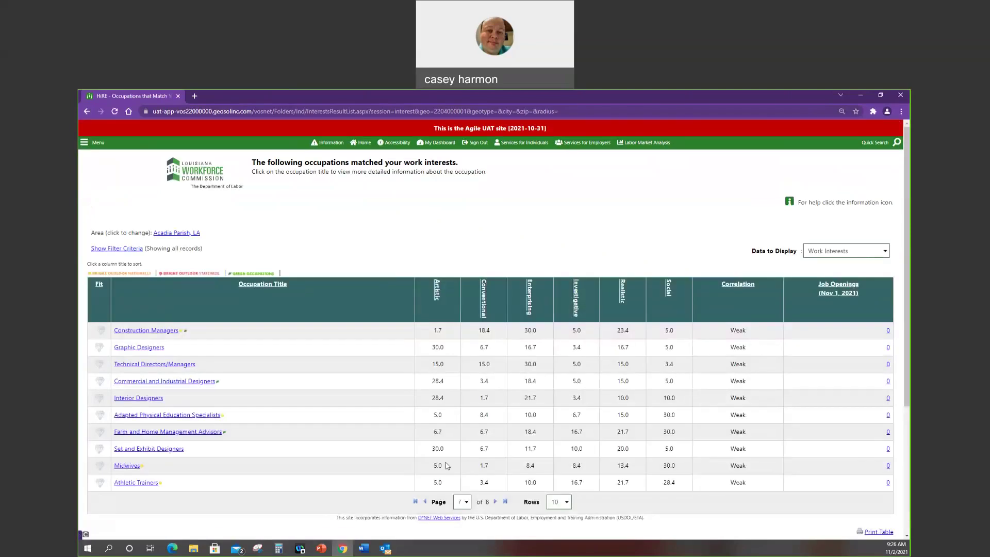
# Return to page 1 of the matched occupations and look over the list sorted by correlation
pyautogui.click(462, 451)
pyautogui.click(464, 463)
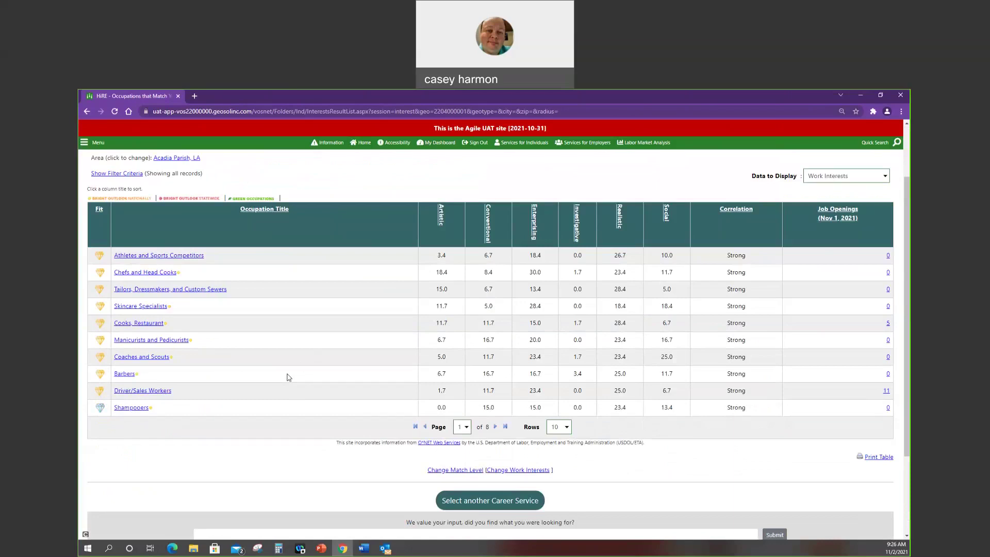
pyautogui.scroll(-2, 288, 377)
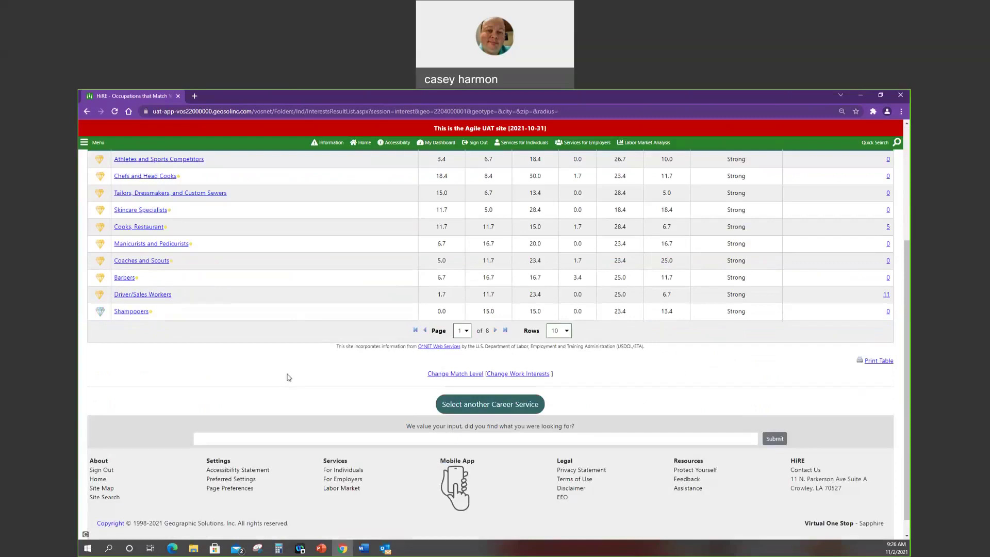
pyautogui.scroll(3, 288, 377)
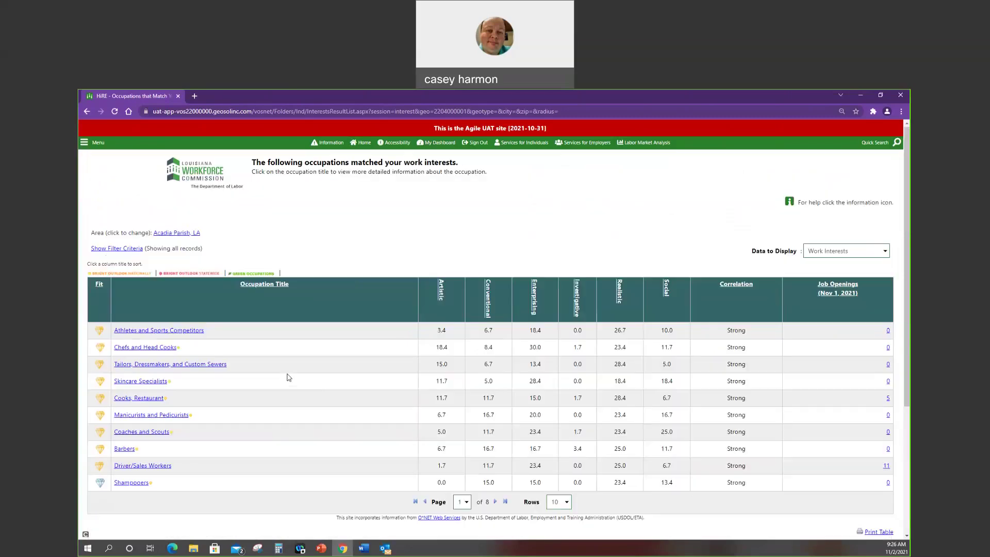
# Change the area for the matched occupations from the parish to the whole state of Louisiana
pyautogui.click(108, 259)
pyautogui.click(162, 316)
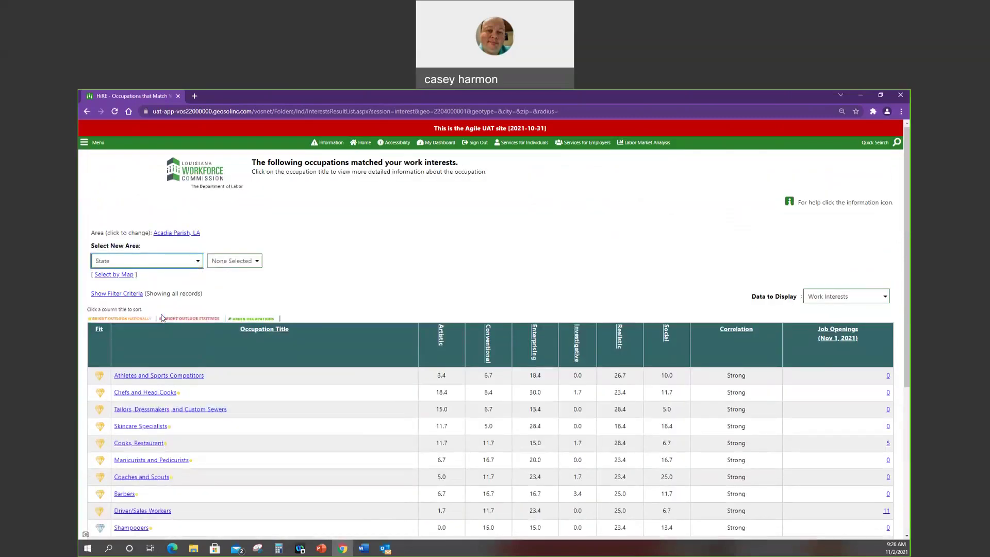
pyautogui.click(238, 262)
pyautogui.click(238, 284)
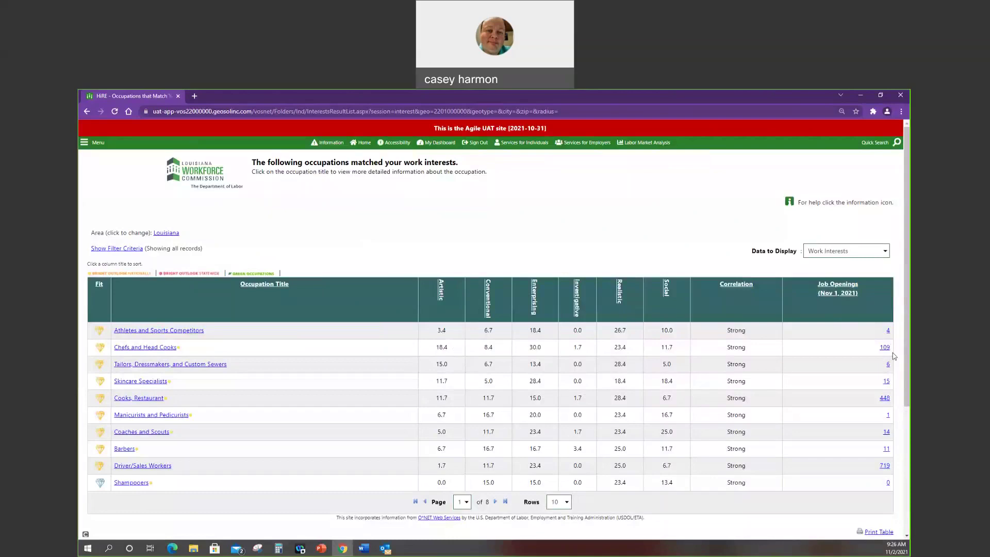
# Try to open the job openings for Chefs and Head Cooks and return to the occupation list
pyautogui.click(884, 348)
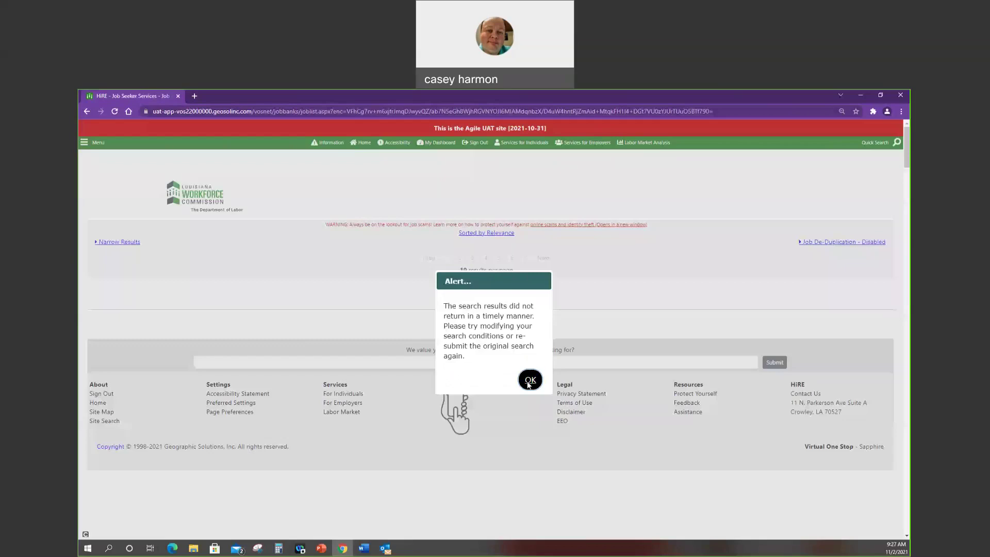
pyautogui.click(530, 380)
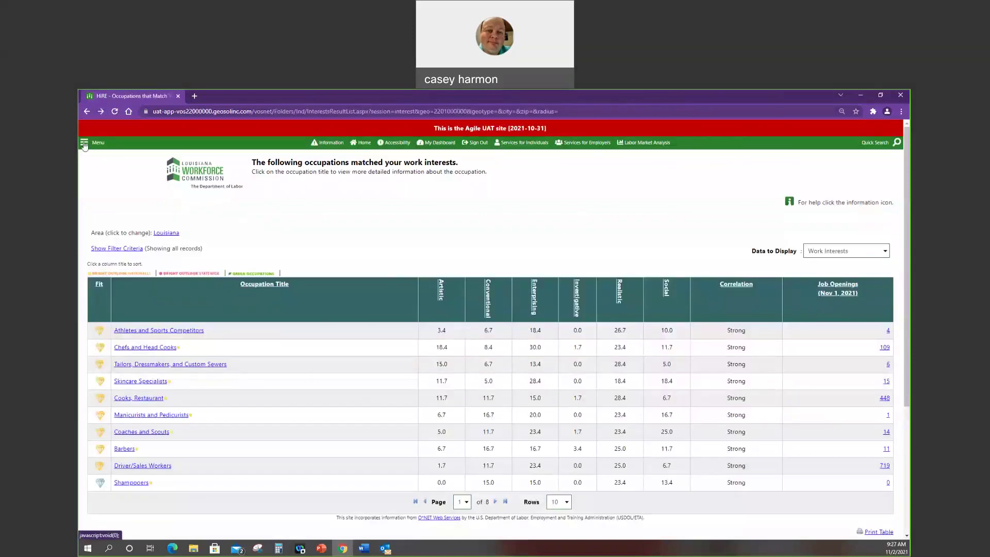
# Run a standard job search for the keyword Chef in Lafayette and show all results across occupational groups
pyautogui.click(84, 143)
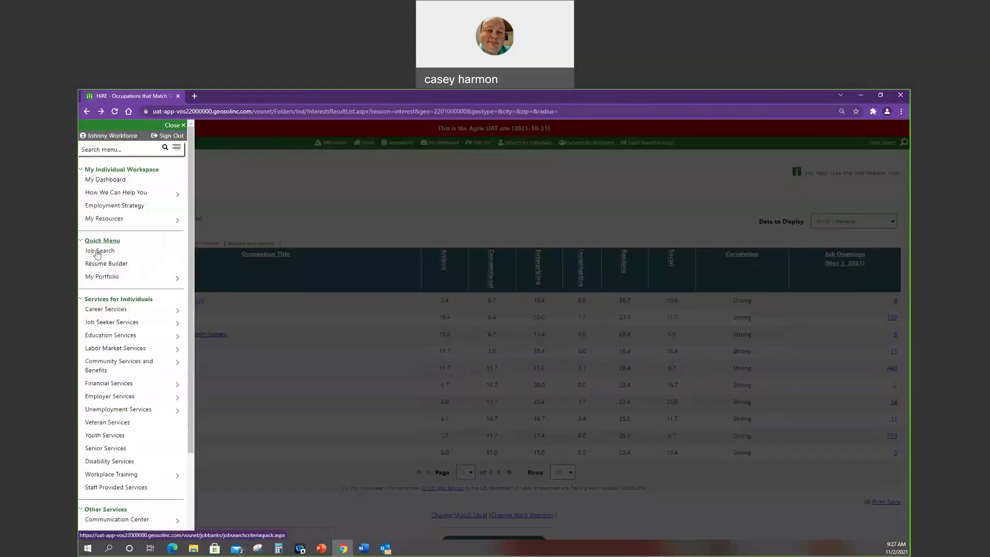
pyautogui.click(97, 251)
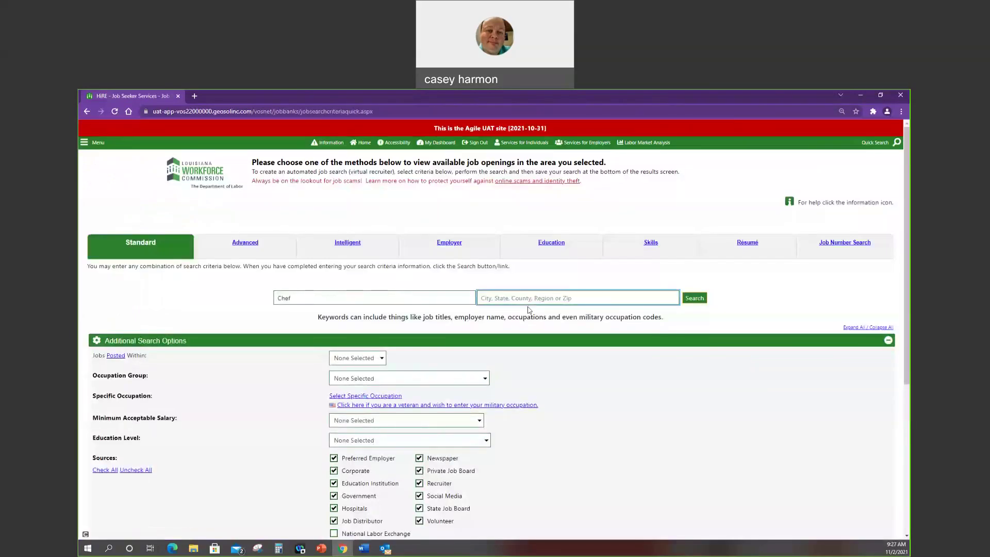
pyautogui.write('Lafayette')
pyautogui.press('Tab')
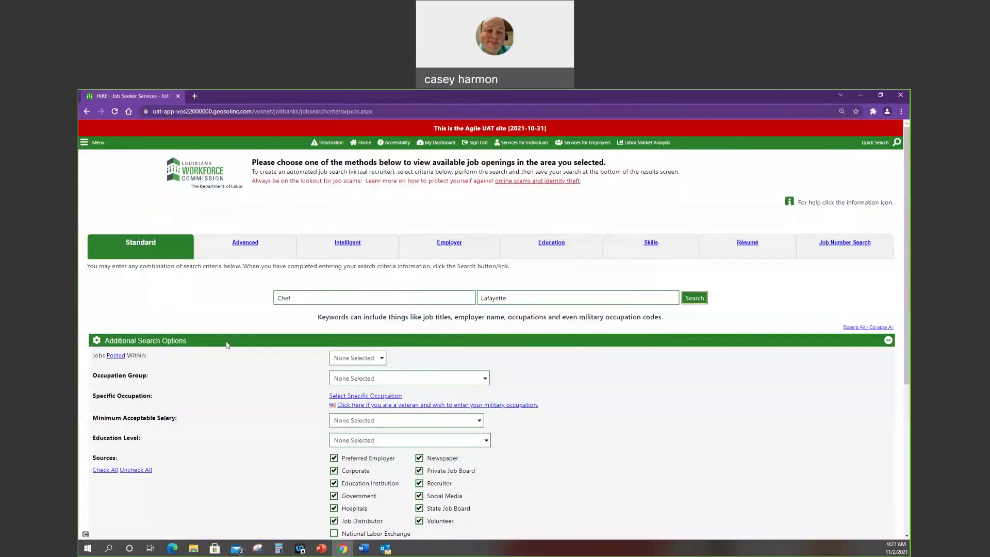
pyautogui.press('Return')
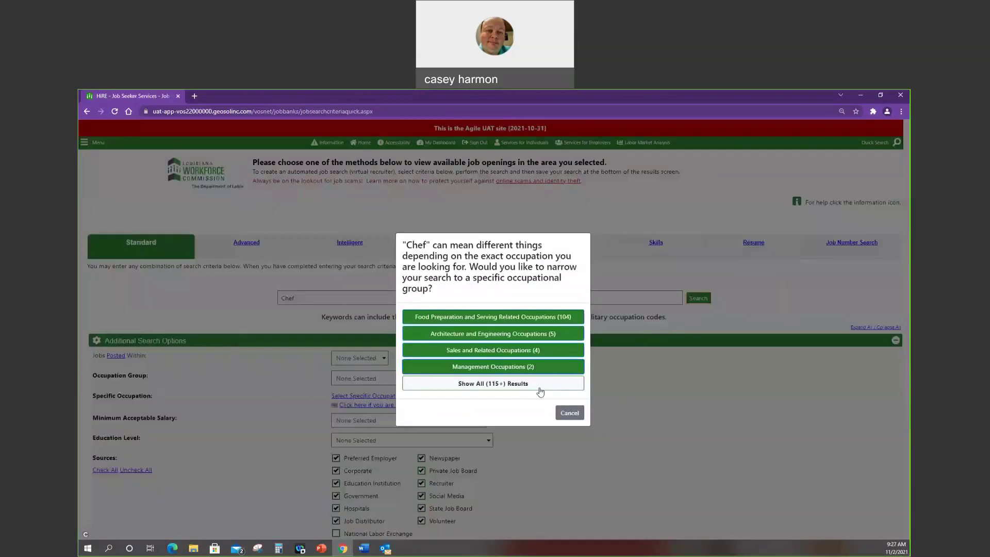
pyautogui.click(505, 387)
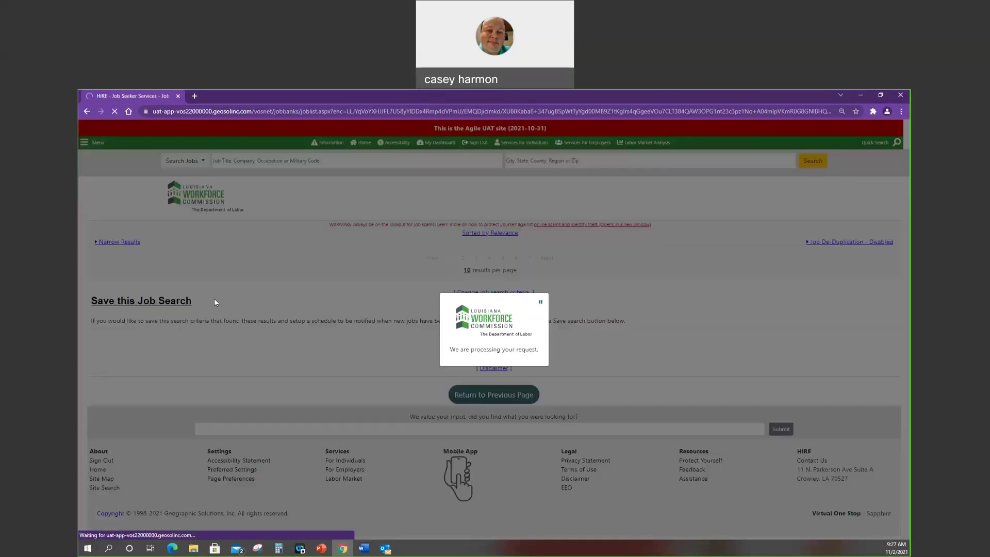
# Look through the Chef job results and open the details of the Restaurant Line Cook job at Bailey's Catering
pyautogui.scroll(-5, 258, 308)
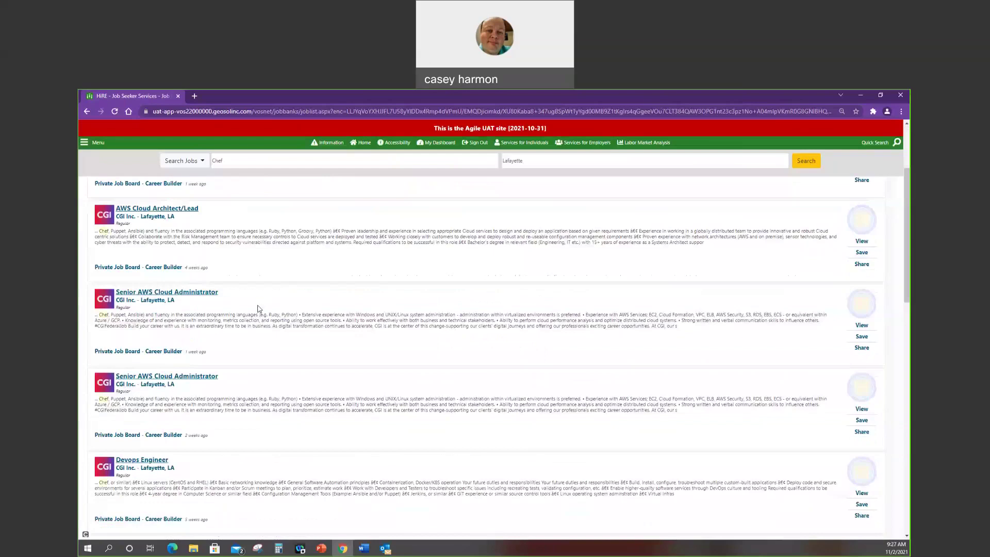
pyautogui.scroll(-4, 258, 308)
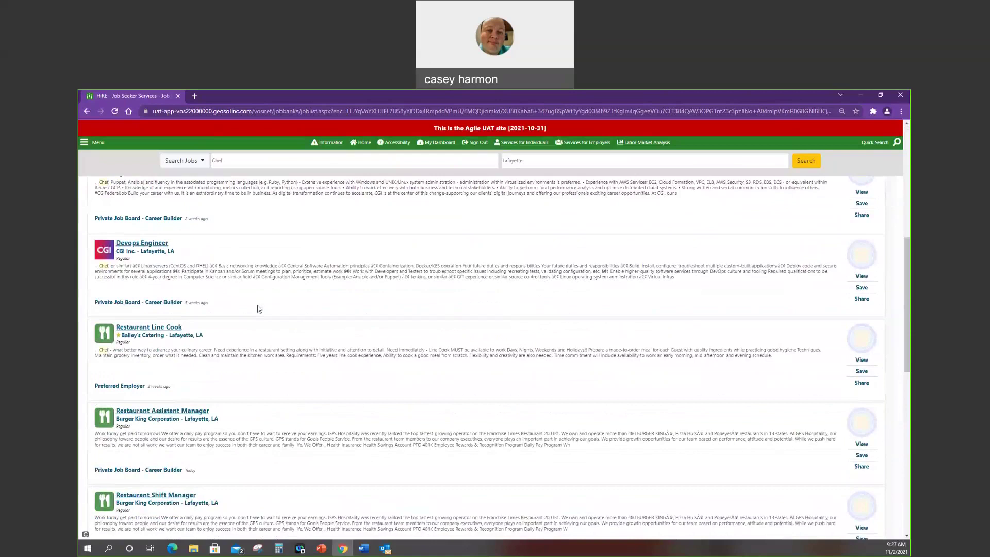
pyautogui.scroll(7, 259, 309)
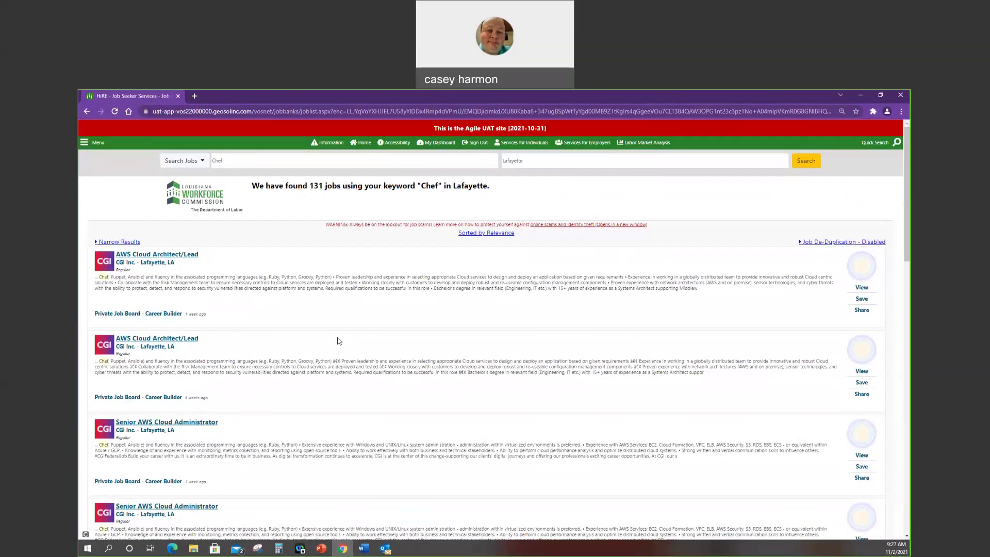
pyautogui.scroll(-10, 339, 341)
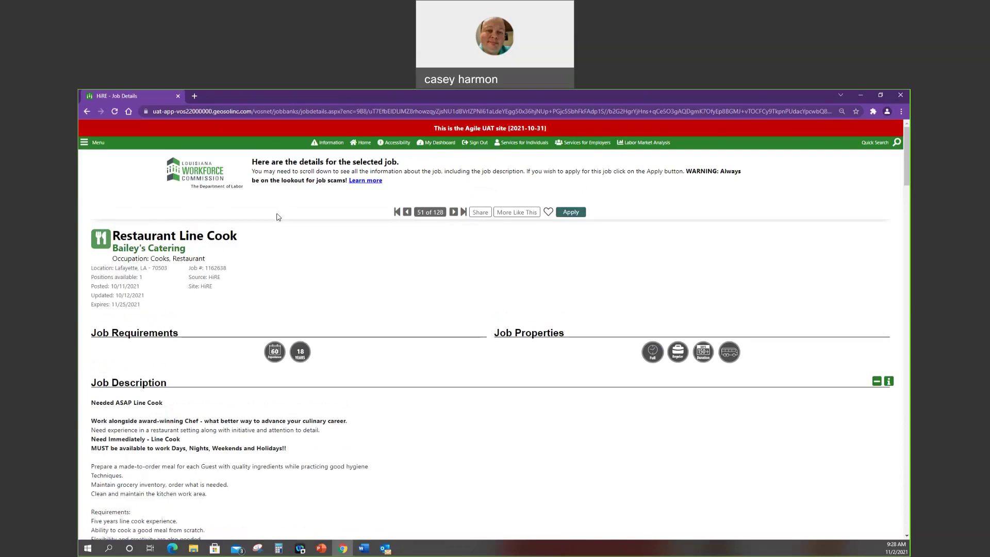
# Open the Work Values Analyzer, go through all 20 statement cards and begin ranking them
pyautogui.click(84, 144)
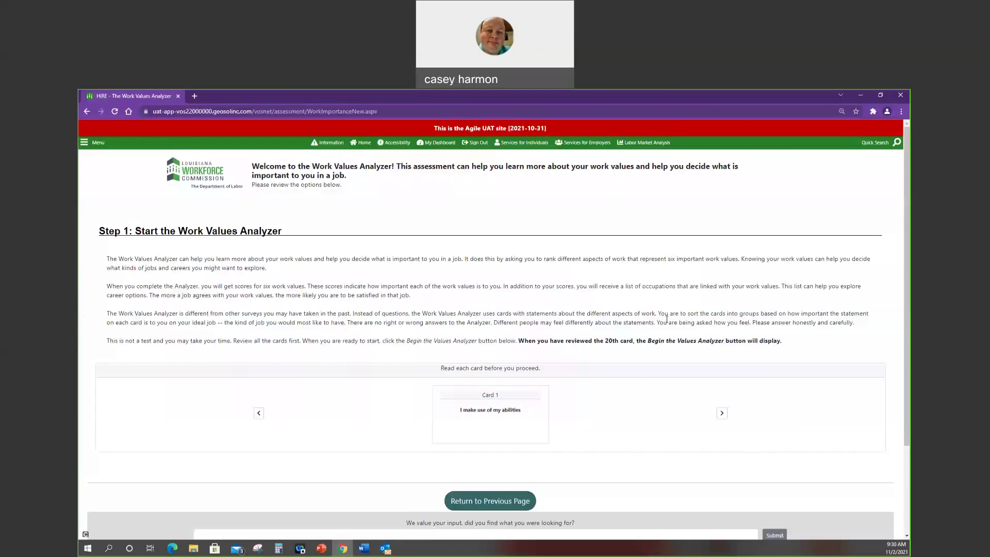
pyautogui.scroll(-2, 696, 325)
pyautogui.click(722, 328)
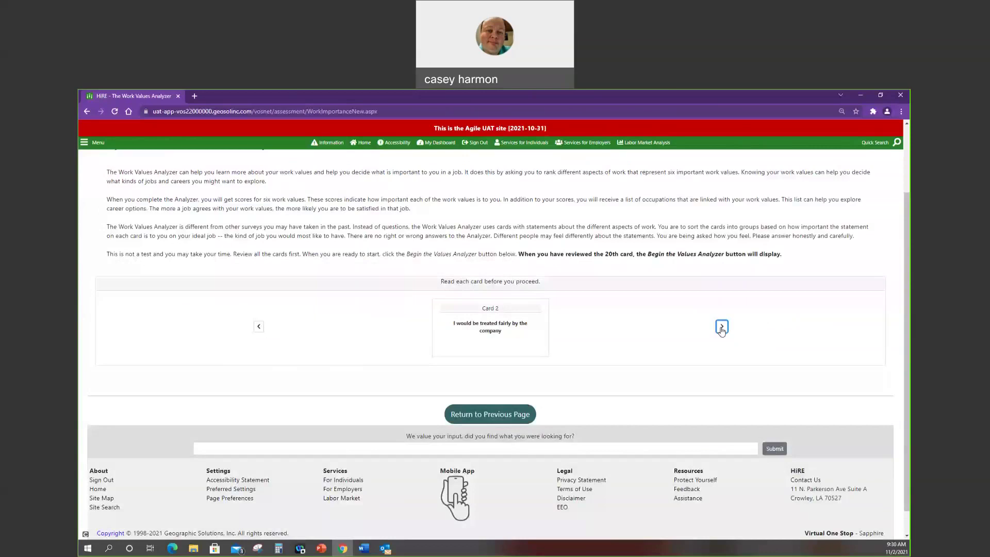
pyautogui.click(722, 327)
pyautogui.click(722, 326)
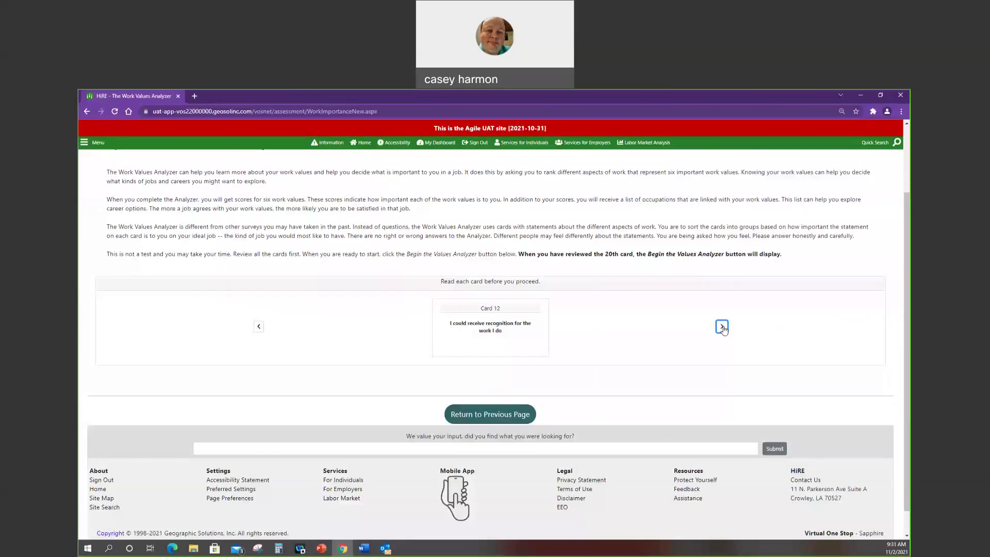
pyautogui.click(722, 327)
pyautogui.click(722, 326)
pyautogui.click(721, 327)
pyautogui.click(722, 327)
pyautogui.click(722, 327)
pyautogui.click(722, 327)
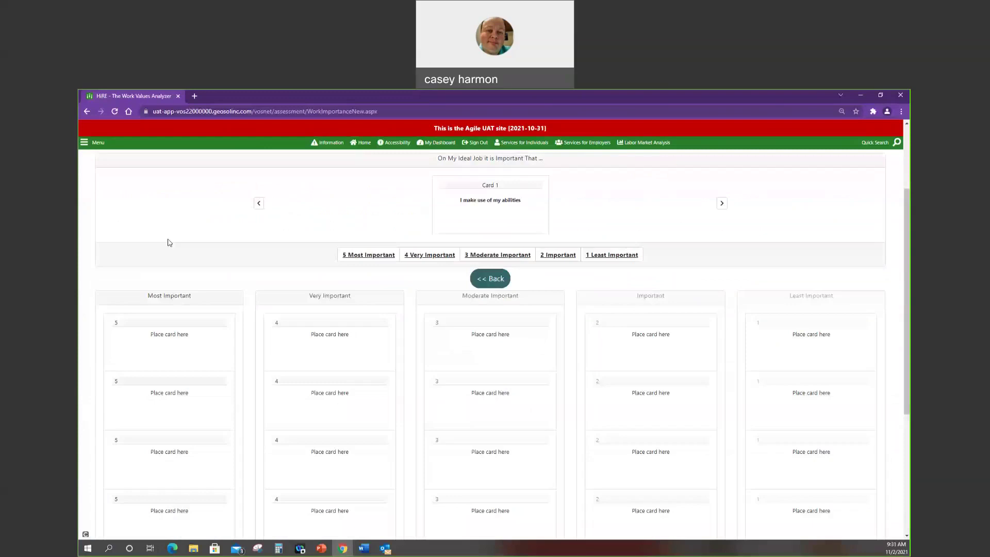
# Rank cards 1 and 4 as Most Important, card 2 as Very Important, card 3 as Moderate Important and card 5 as Important
pyautogui.scroll(1, 170, 242)
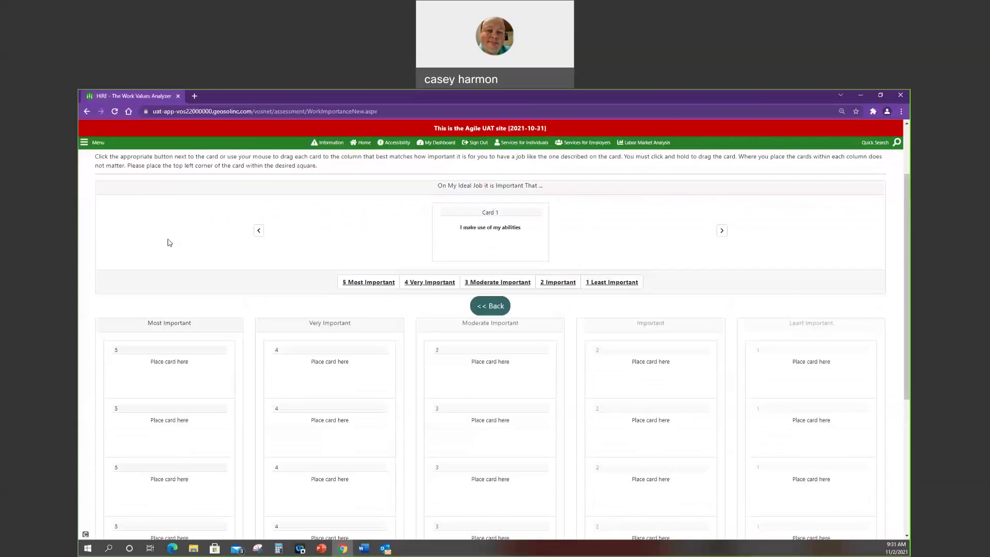
pyautogui.click(552, 284)
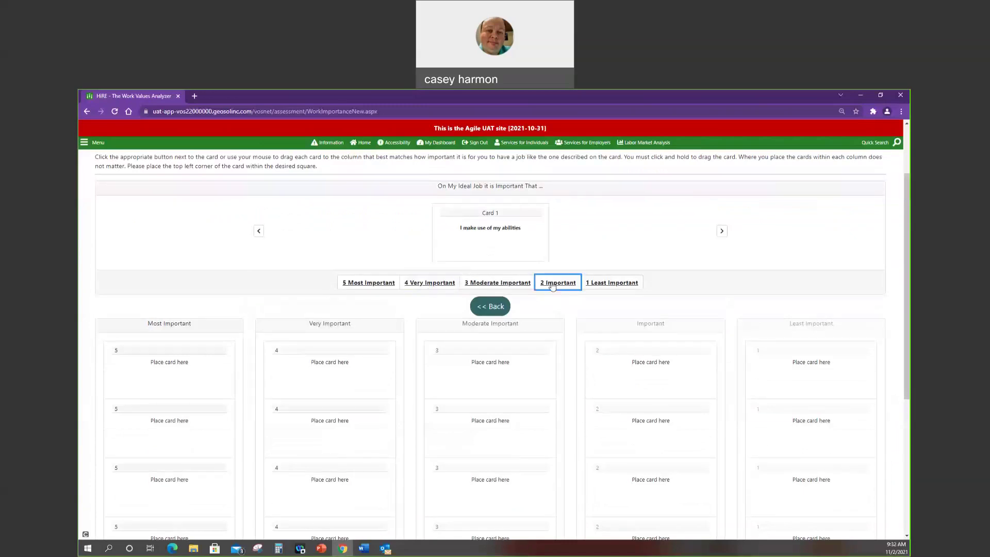
pyautogui.scroll(-1, 508, 187)
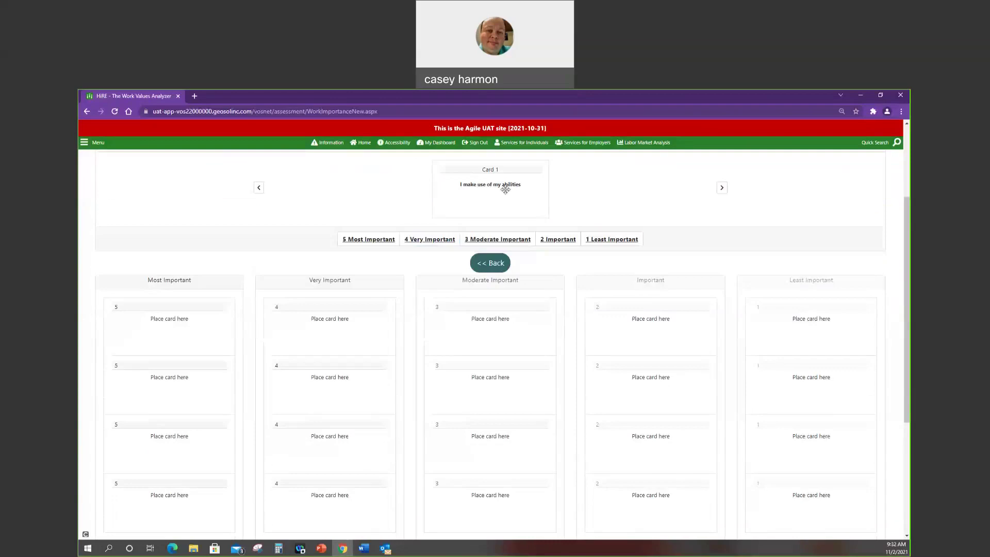
pyautogui.moveTo(506, 189); pyautogui.dragTo(181, 320)
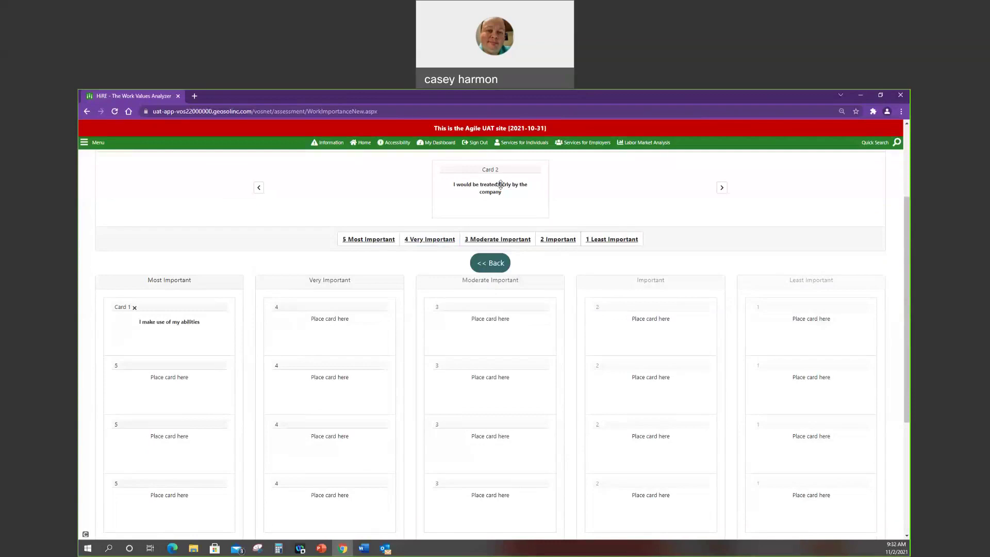
pyautogui.press('4')
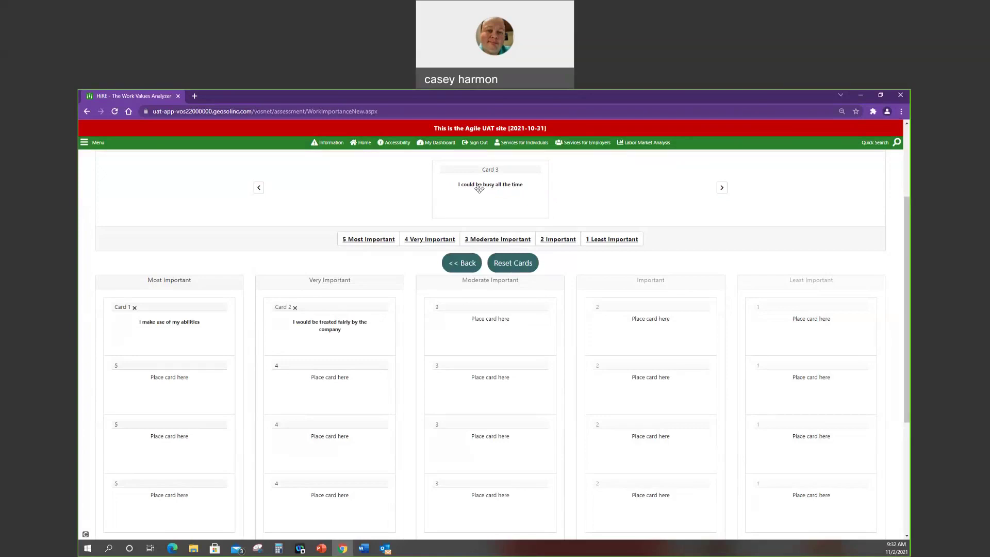
pyautogui.press('3')
pyautogui.press('5')
pyautogui.press('2')
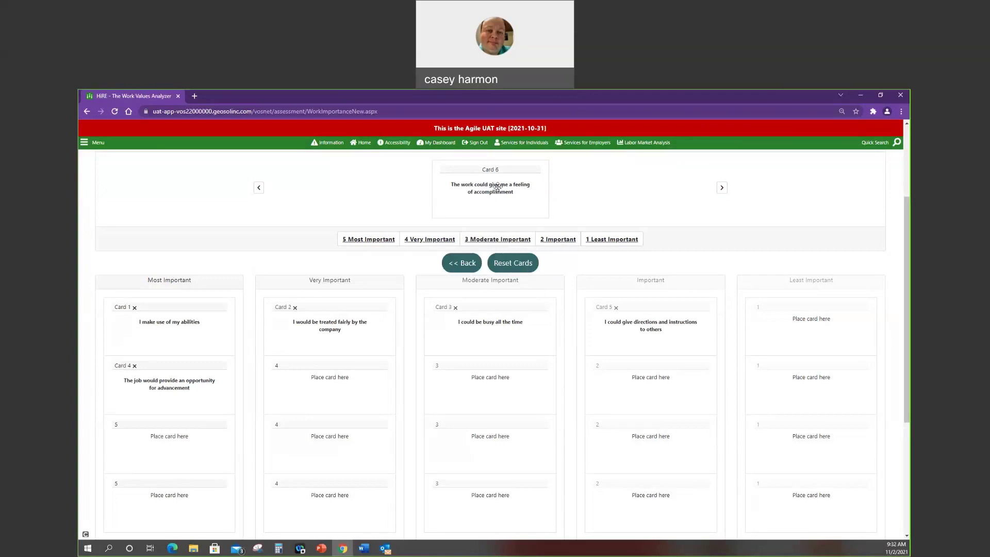
# Rank card 6 as Most Important, card 7 as Very Important, card 8 as Important, and cards 9 and 10 as Least Important
pyautogui.press('5')
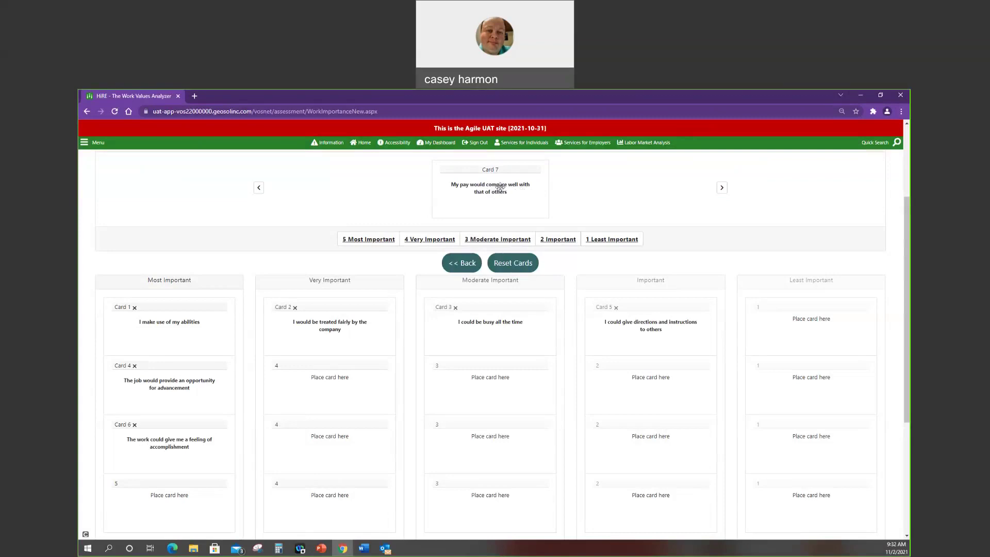
pyautogui.press('4')
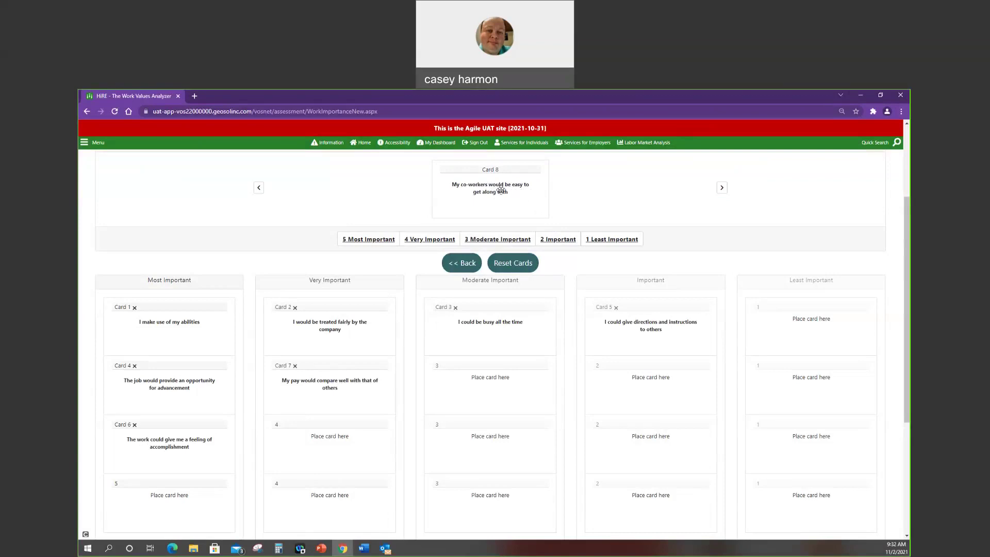
pyautogui.press('2')
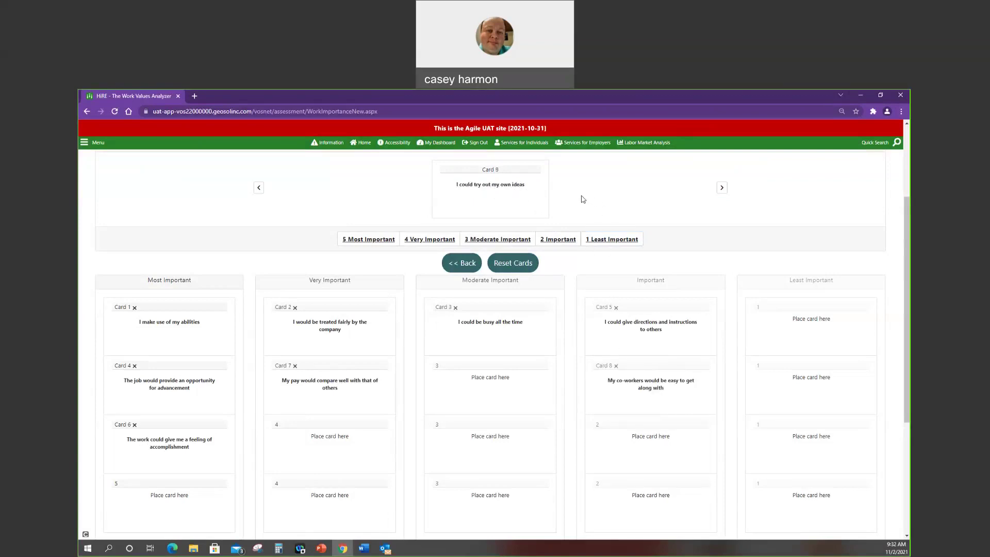
pyautogui.press('1')
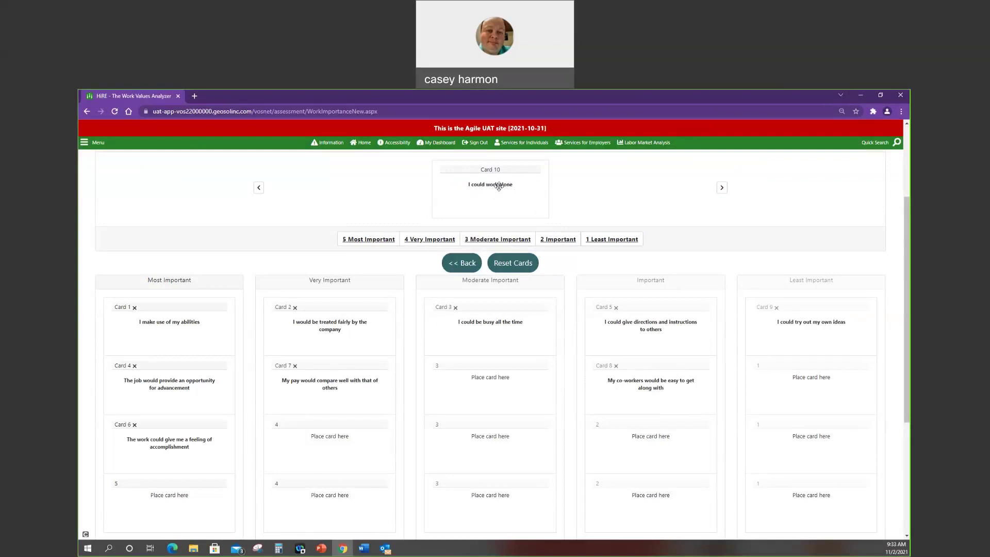
pyautogui.moveTo(498, 186); pyautogui.dragTo(771, 372)
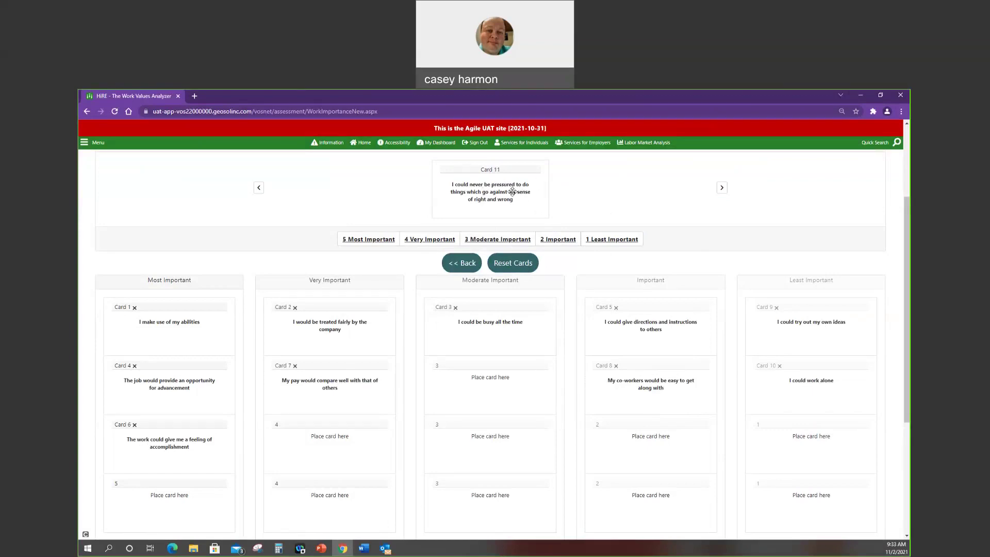
# Rank card 11 as Most Important, cards 12 and 15 as Very Important, card 13 as Moderate Important and card 14 as Important
pyautogui.moveTo(512, 191); pyautogui.dragTo(169, 500)
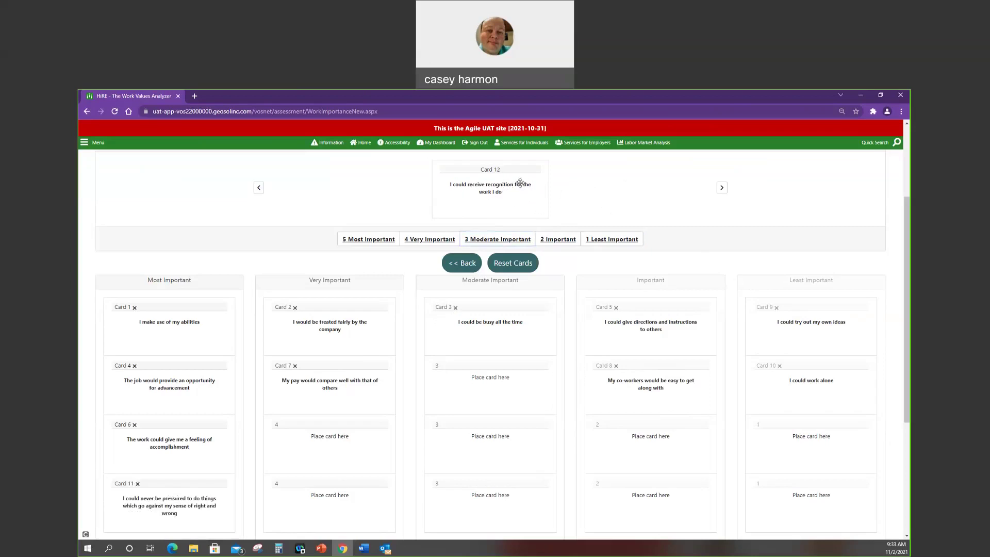
pyautogui.scroll(-1, 596, 186)
pyautogui.scroll(1, 595, 185)
pyautogui.moveTo(498, 187); pyautogui.dragTo(361, 430)
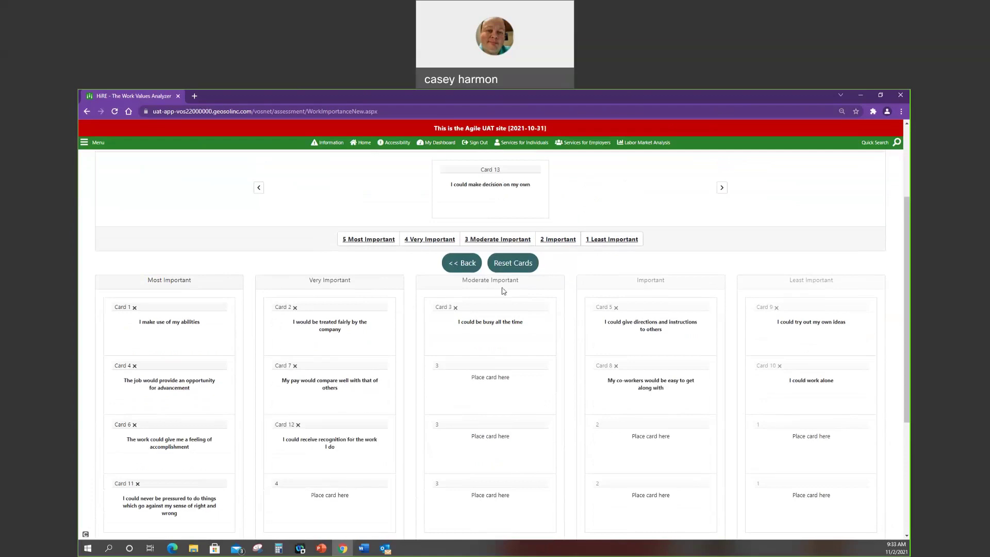
pyautogui.moveTo(497, 194); pyautogui.dragTo(489, 386)
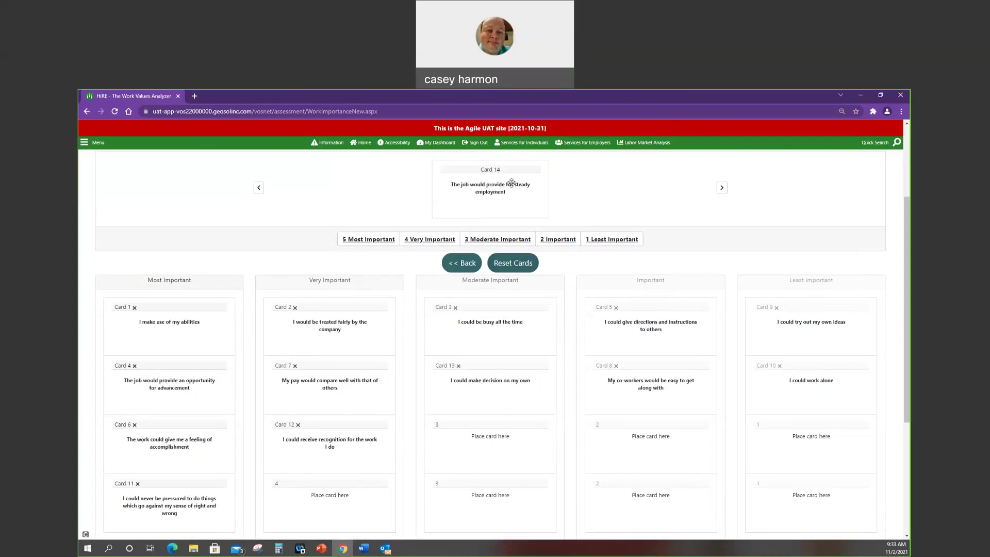
pyautogui.moveTo(511, 182); pyautogui.dragTo(661, 430)
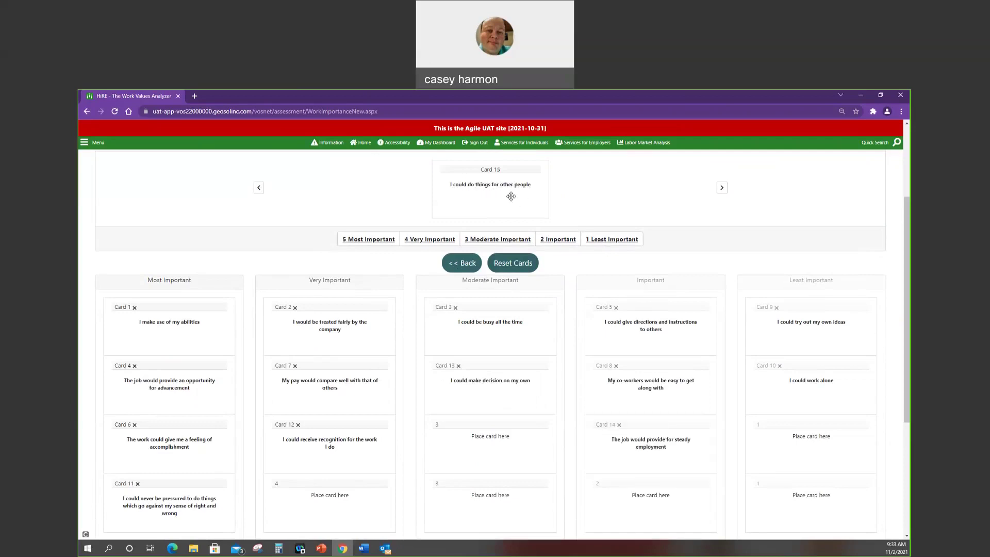
pyautogui.moveTo(511, 196); pyautogui.dragTo(355, 503)
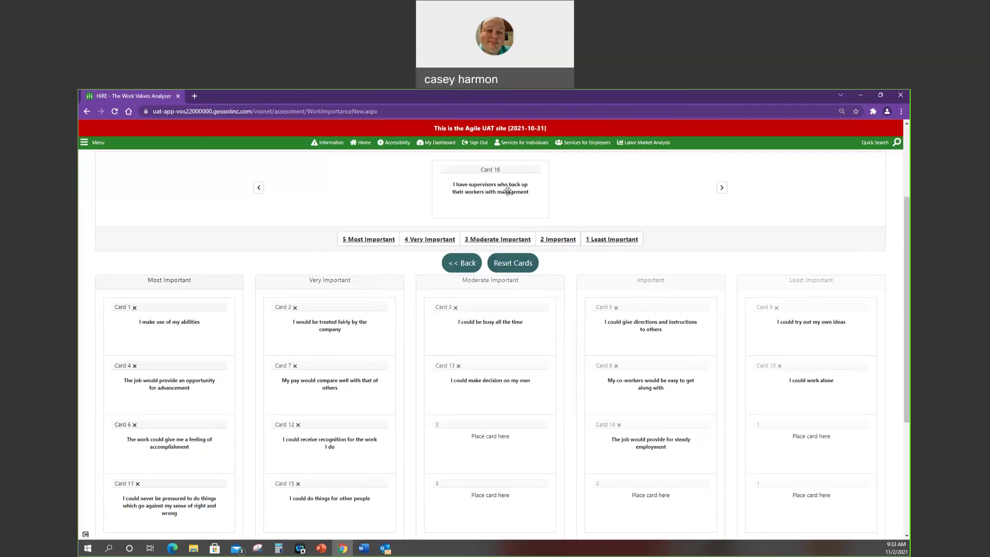
# Rank cards 16 and 17 as Moderate Important, card 18 as Least Important and card 19 as Important
pyautogui.moveTo(508, 191); pyautogui.dragTo(495, 457)
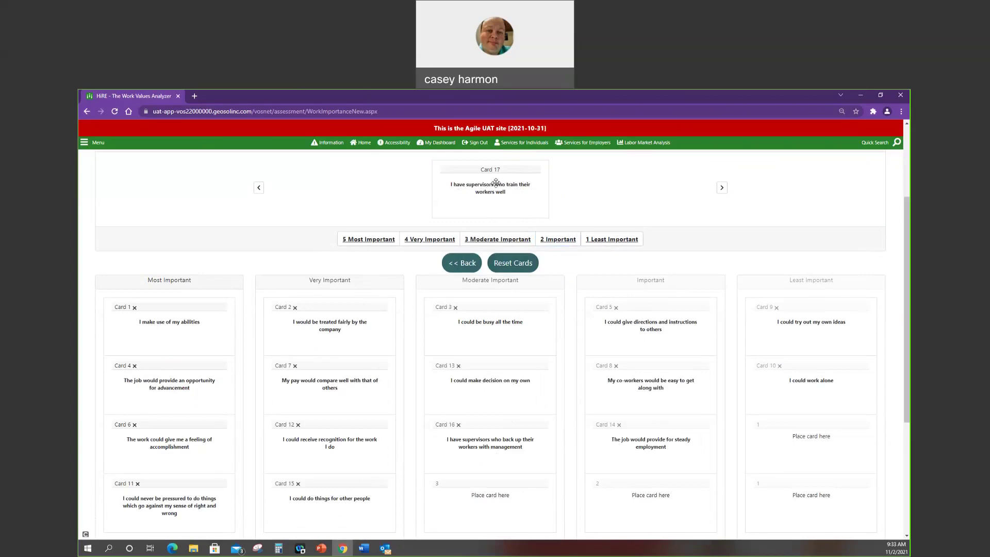
pyautogui.scroll(-1, 616, 193)
pyautogui.scroll(1, 609, 191)
pyautogui.moveTo(493, 190); pyautogui.dragTo(487, 501)
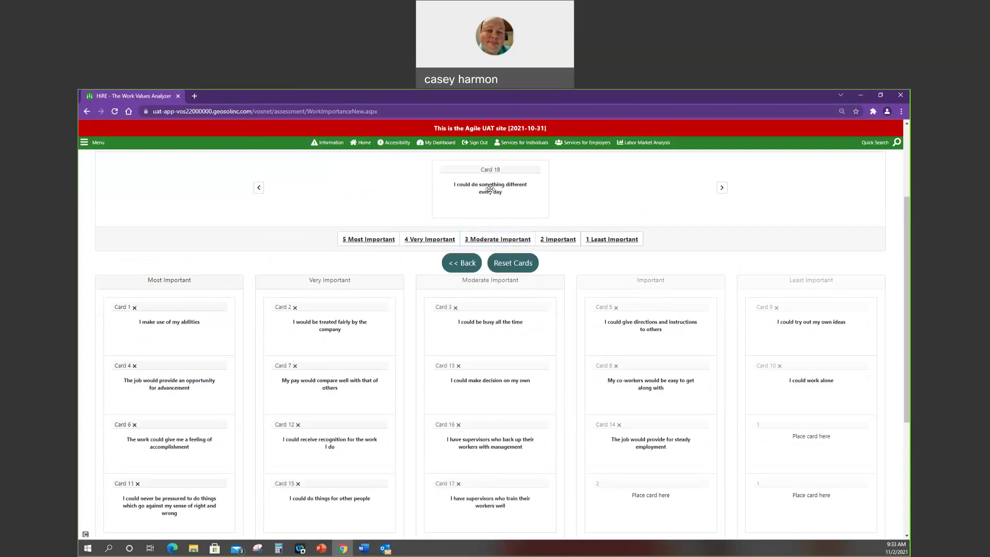
pyautogui.moveTo(490, 191); pyautogui.dragTo(813, 450)
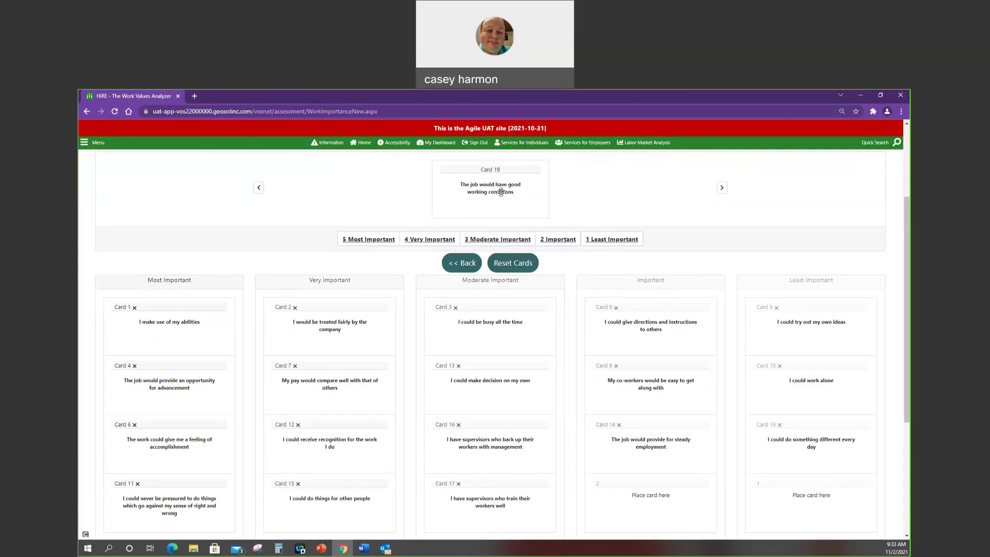
pyautogui.moveTo(501, 192); pyautogui.dragTo(647, 493)
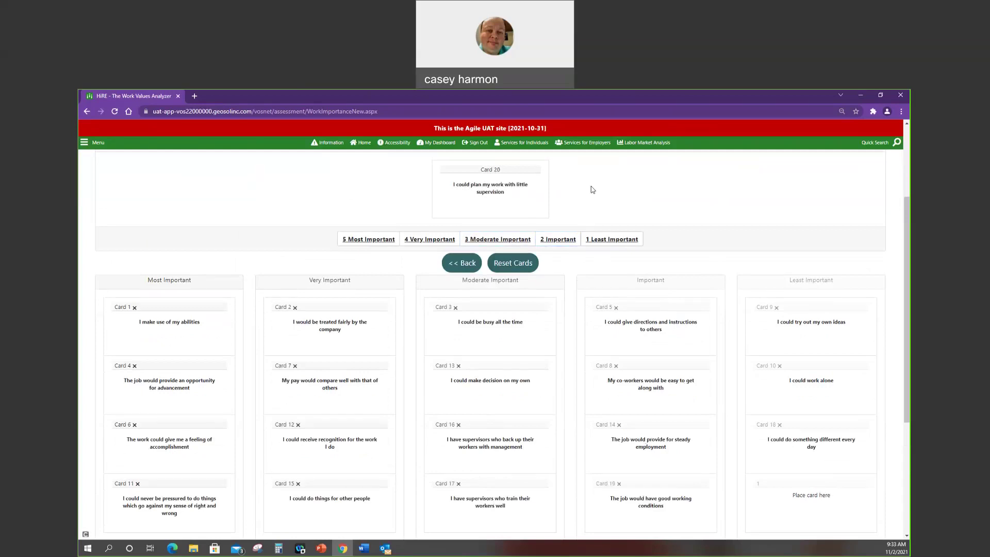
pyautogui.scroll(-3, 592, 189)
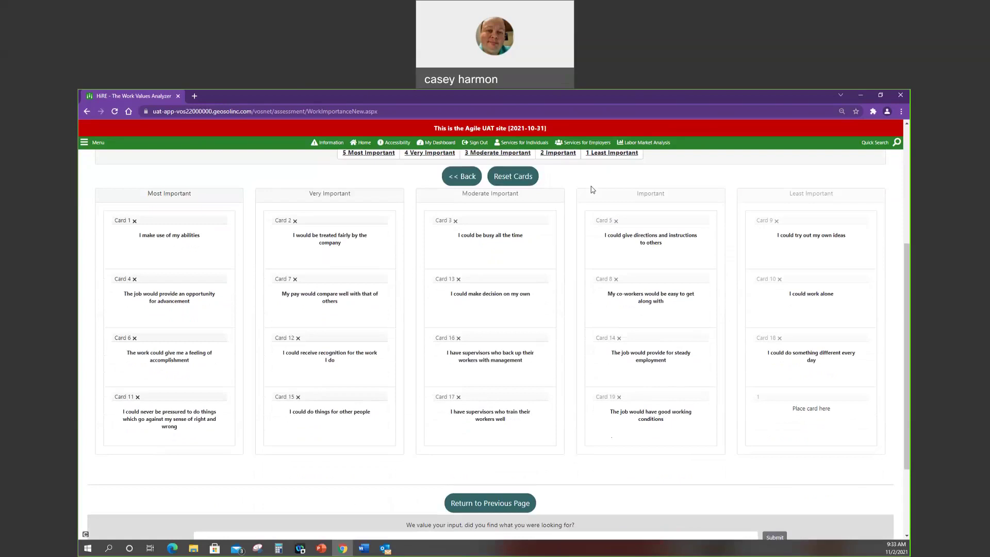
pyautogui.scroll(1, 591, 188)
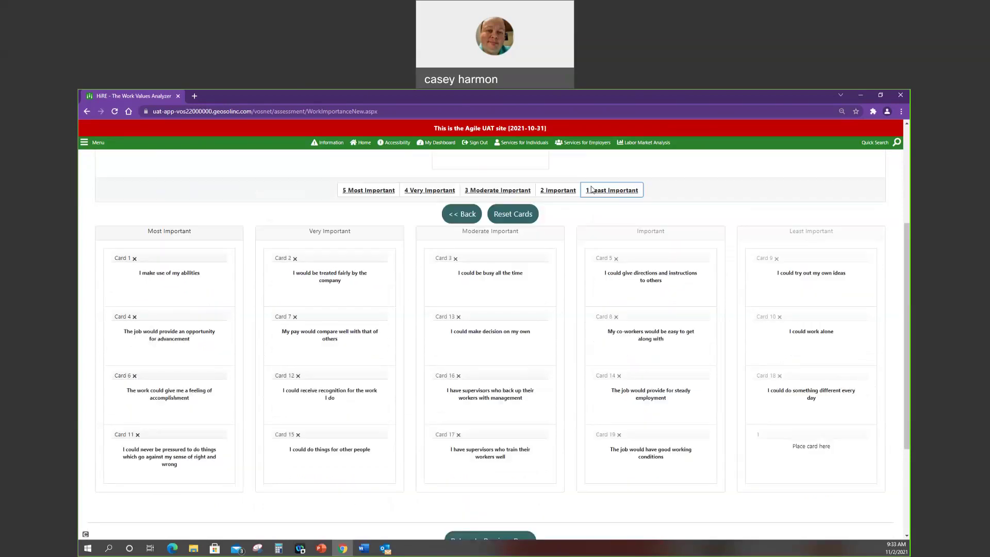
# Rank card 20 as Least Important and review the placement of all the cards
pyautogui.scroll(1, 591, 188)
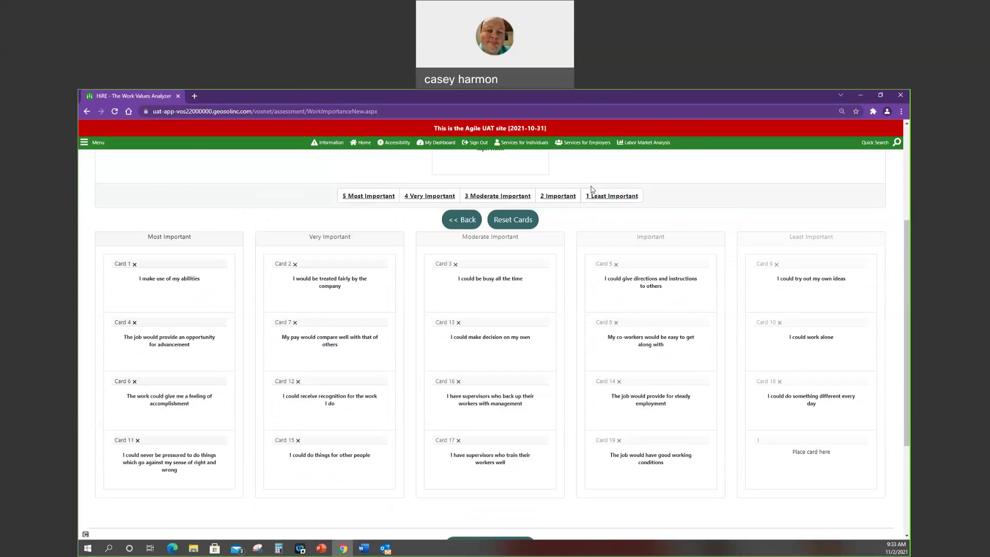
pyautogui.click(593, 196)
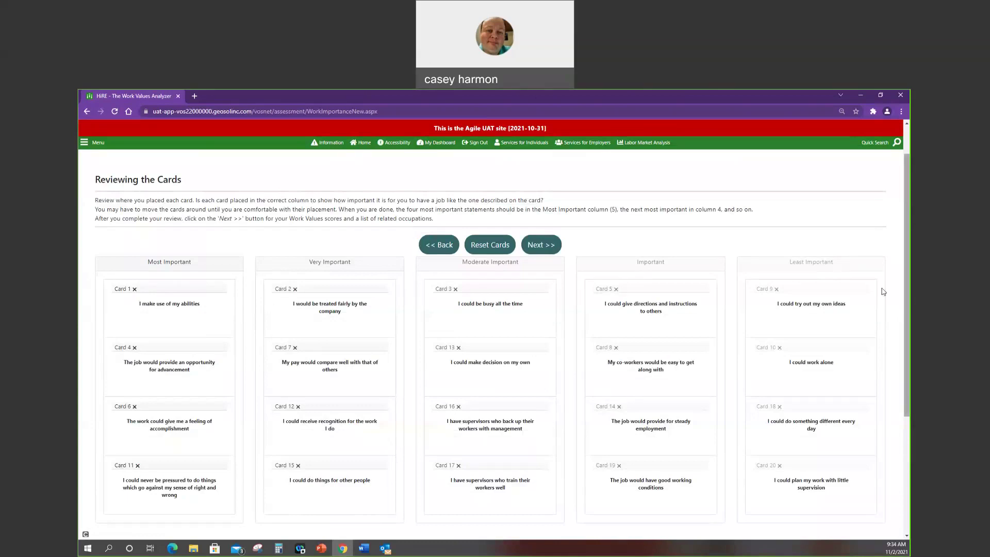
pyautogui.moveTo(905, 247); pyautogui.dragTo(905, 250)
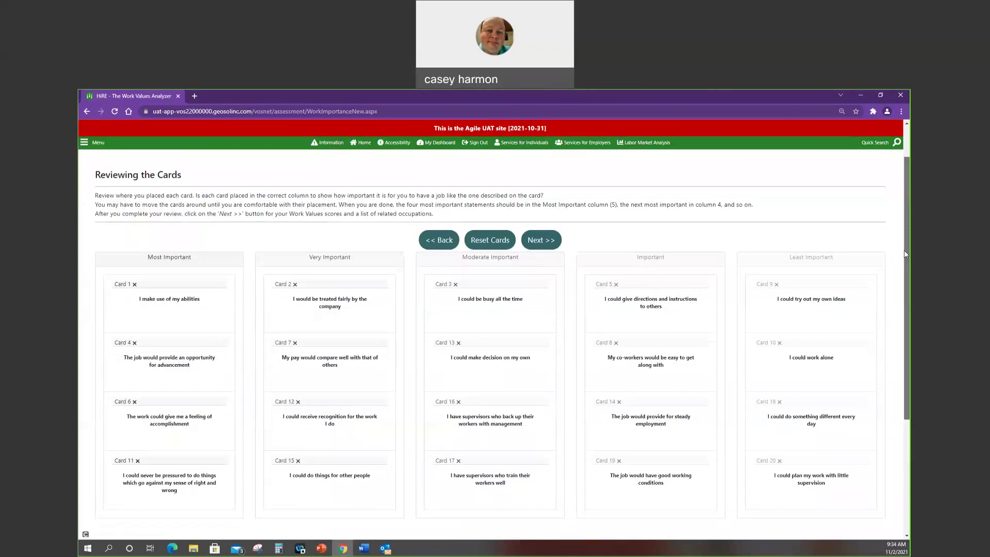
pyautogui.scroll(1, 904, 250)
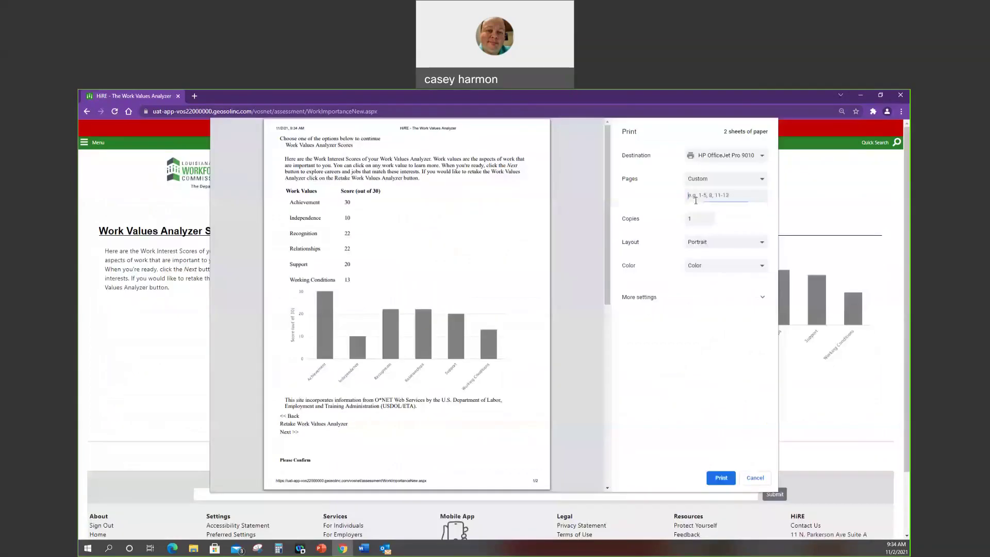
# Dismiss the print preview of the Work Values Analyzer scores and view the description of the Achievement work value
pyautogui.click(694, 198)
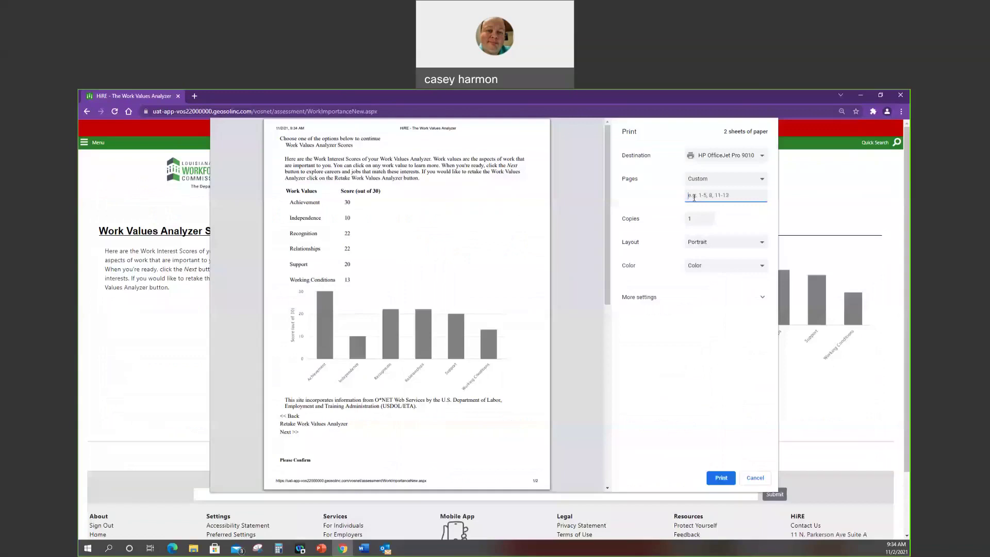
pyautogui.press('Escape')
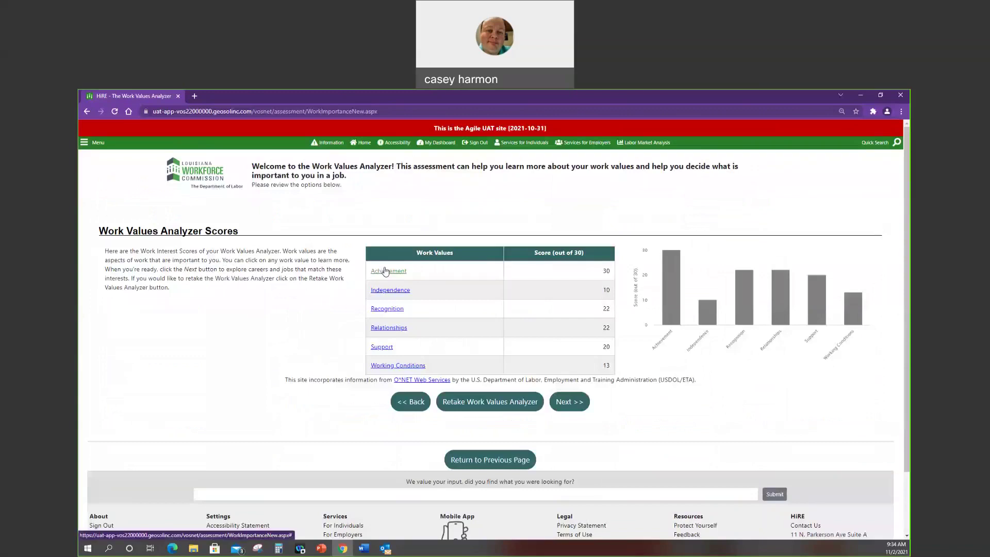
pyautogui.click(385, 271)
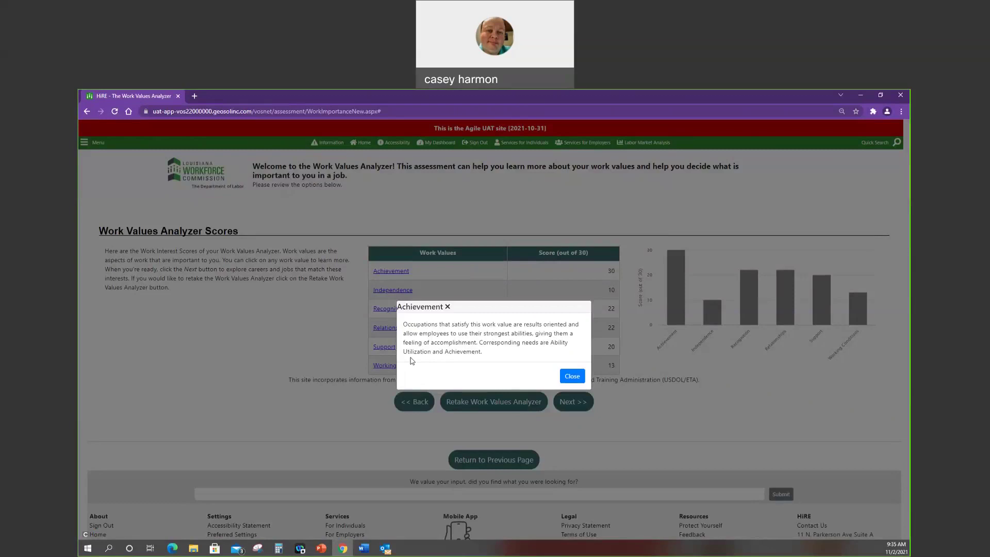
# Proceed from the scores and list the occupations that moderately match the Work Importance results
pyautogui.click(572, 401)
pyautogui.moveTo(252, 162); pyautogui.dragTo(546, 172)
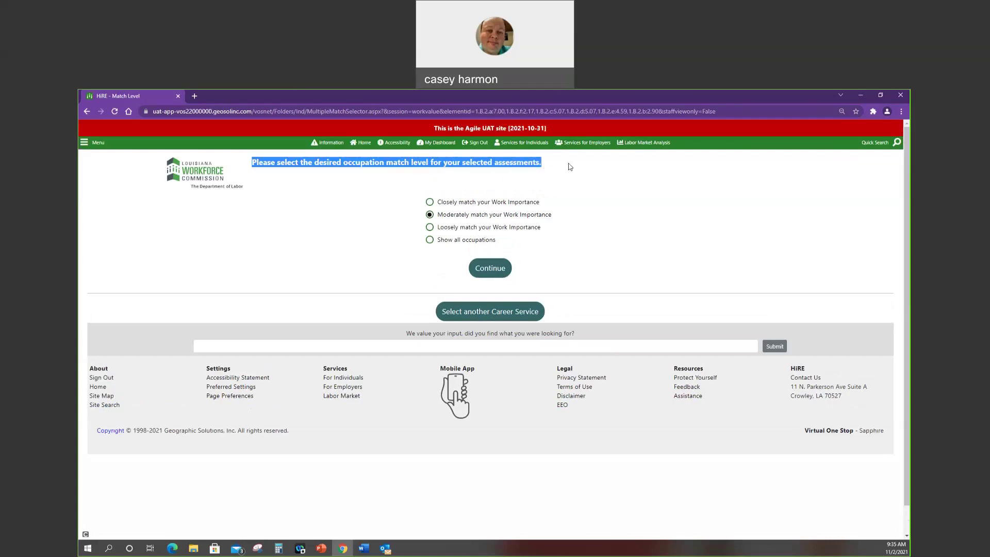
pyautogui.click(383, 223)
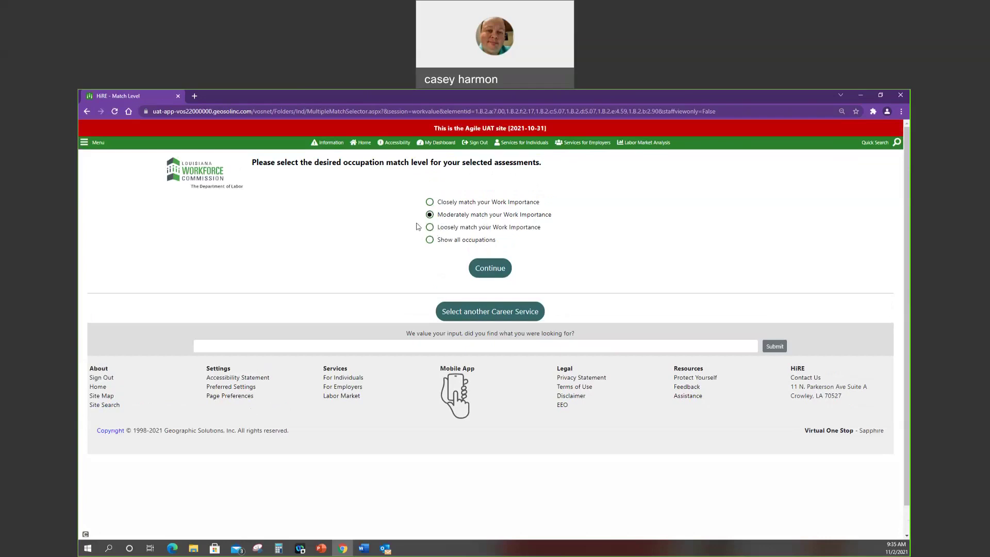
pyautogui.click(494, 271)
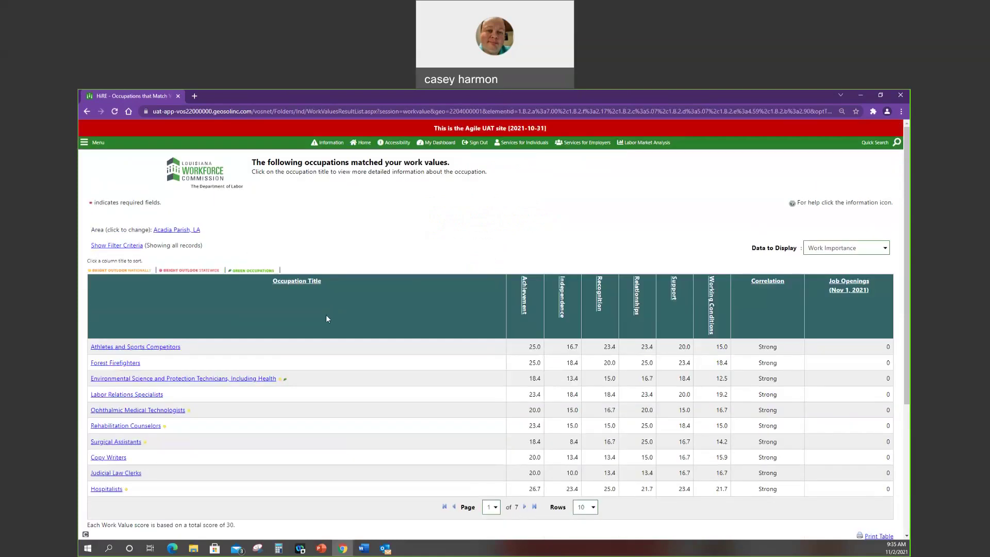
# Look over the occupations matching the work values and change their area from Acadia Parish to the State level
pyautogui.scroll(-3, 318, 316)
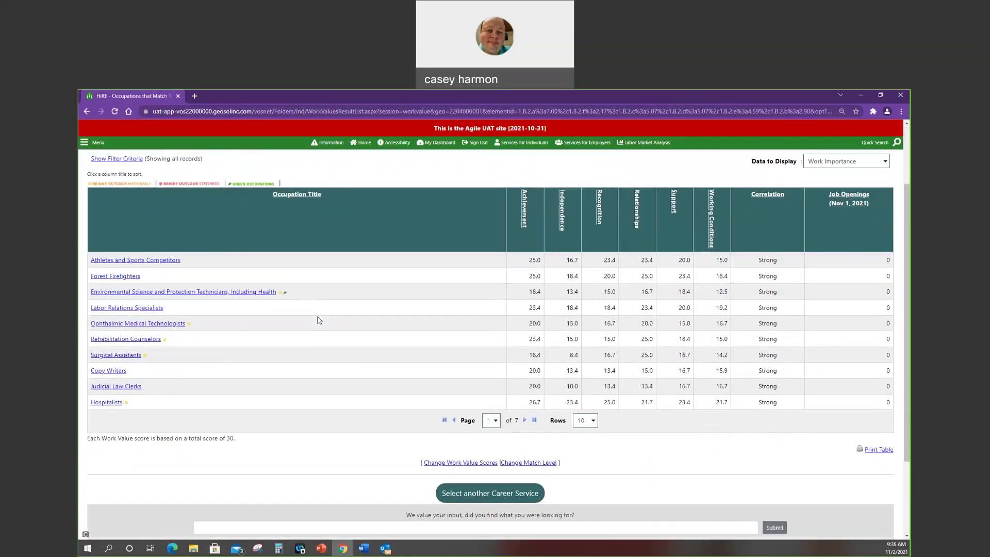
pyautogui.scroll(1, 318, 320)
pyautogui.scroll(-3, 775, 300)
pyautogui.scroll(3, 775, 300)
pyautogui.scroll(3, 393, 313)
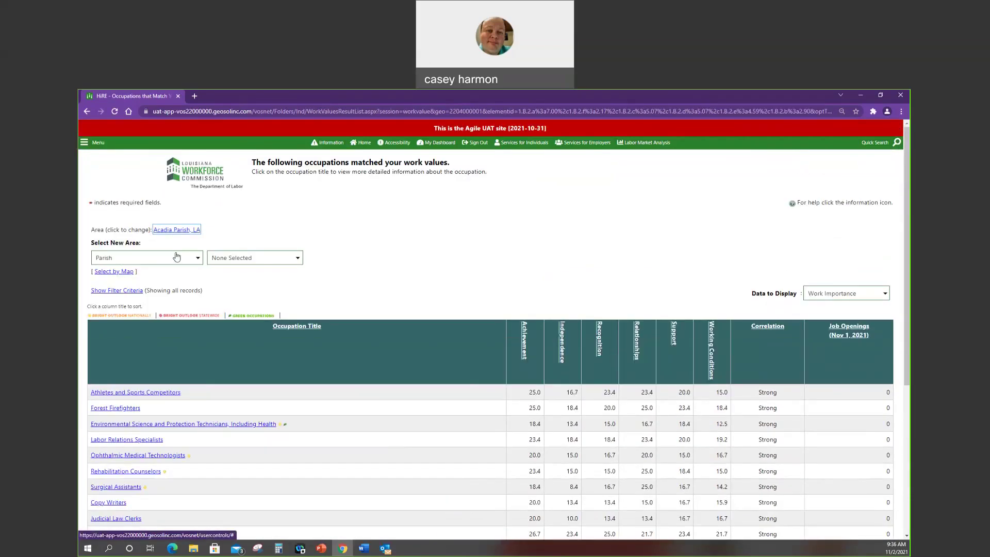
pyautogui.click(176, 257)
pyautogui.click(152, 314)
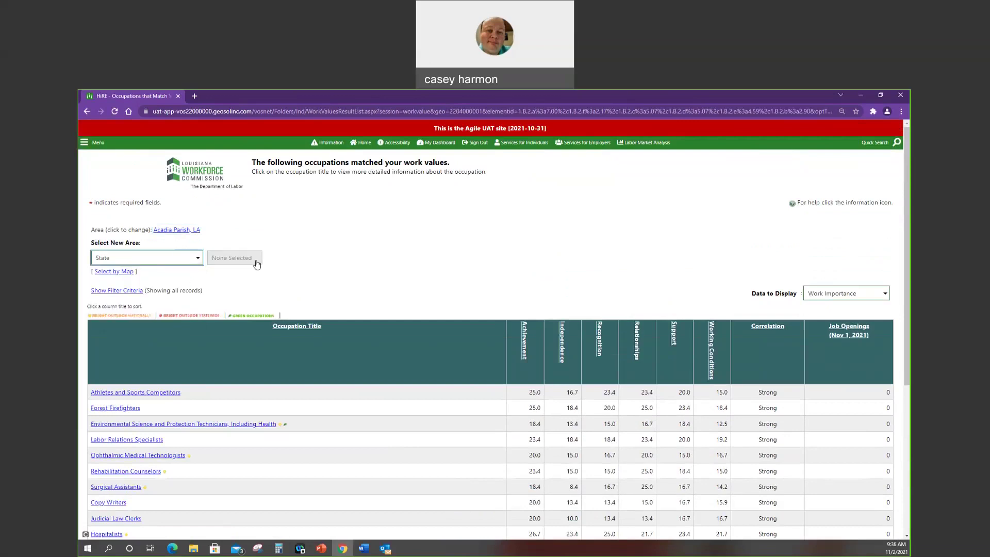
pyautogui.click(256, 258)
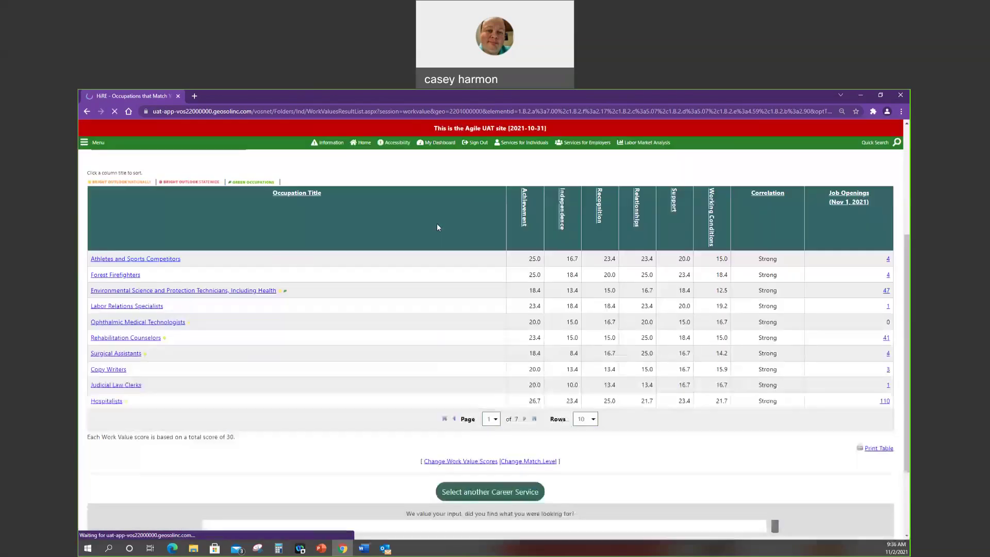
# Review the statewide job openings for the matched occupations and open the site's navigation
pyautogui.scroll(-2, 426, 222)
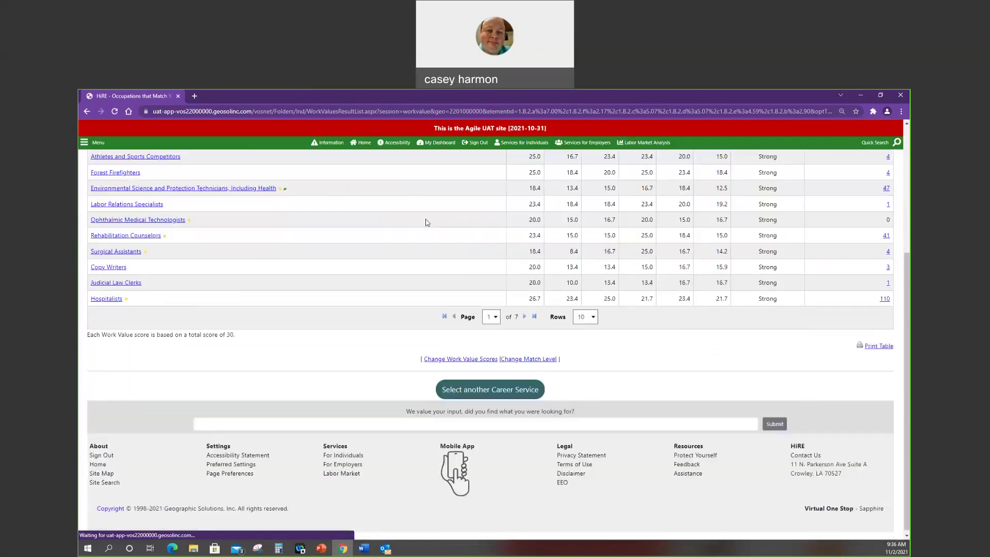
pyautogui.scroll(2, 426, 222)
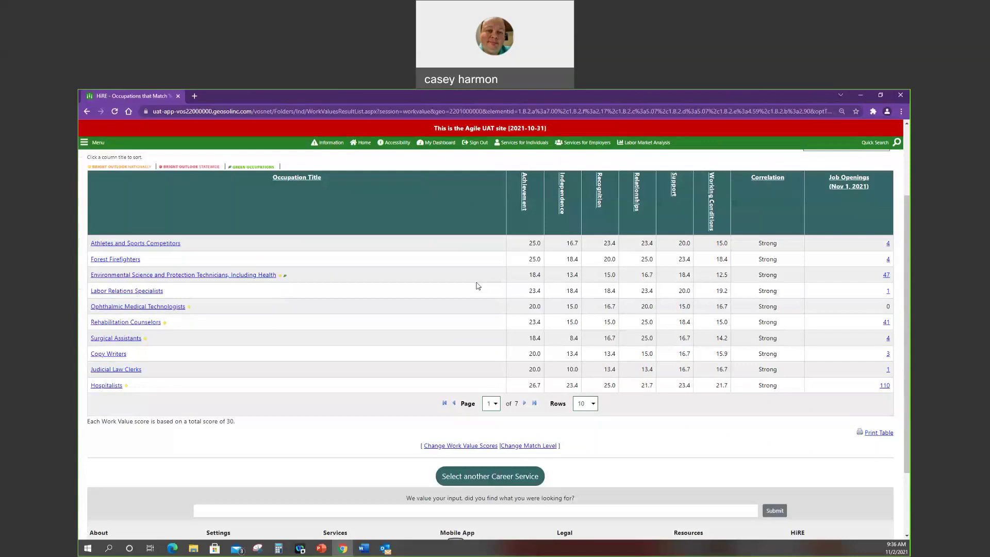
pyautogui.click(96, 142)
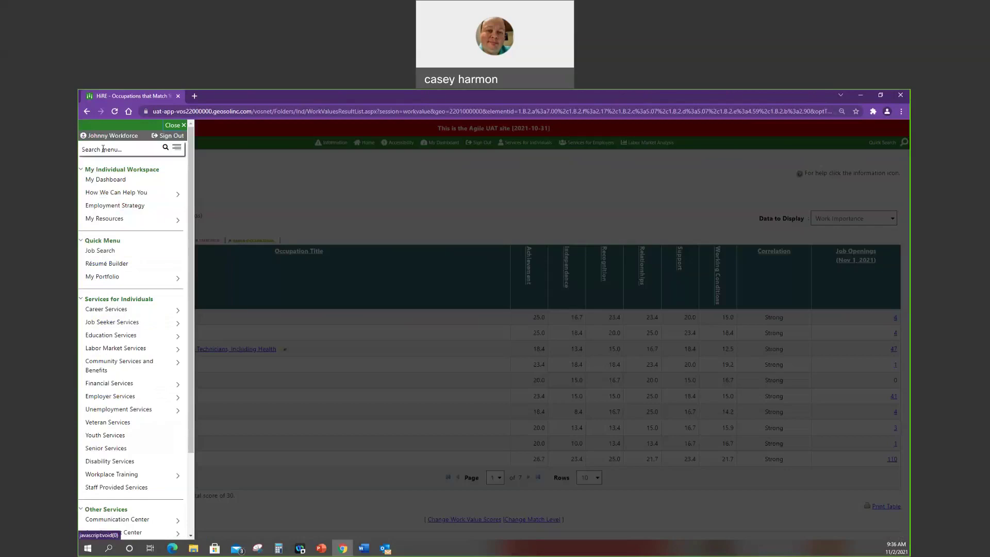